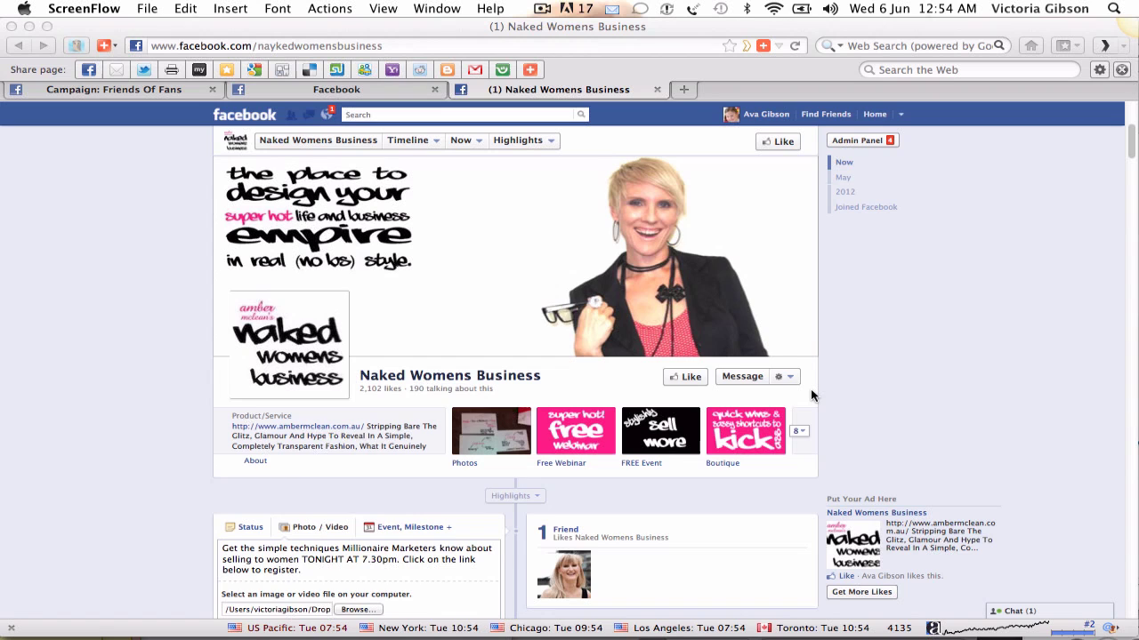
- Open the Promote panel for the drafted webinar post, showing a $15.00 budget and about 1,100 reach
{"action": "scroll", "coordinate": [811, 389], "scroll_direction": "down", "scroll_amount": 1}
{"action": "scroll", "coordinate": [811, 389], "scroll_direction": "down", "scroll_amount": 1}
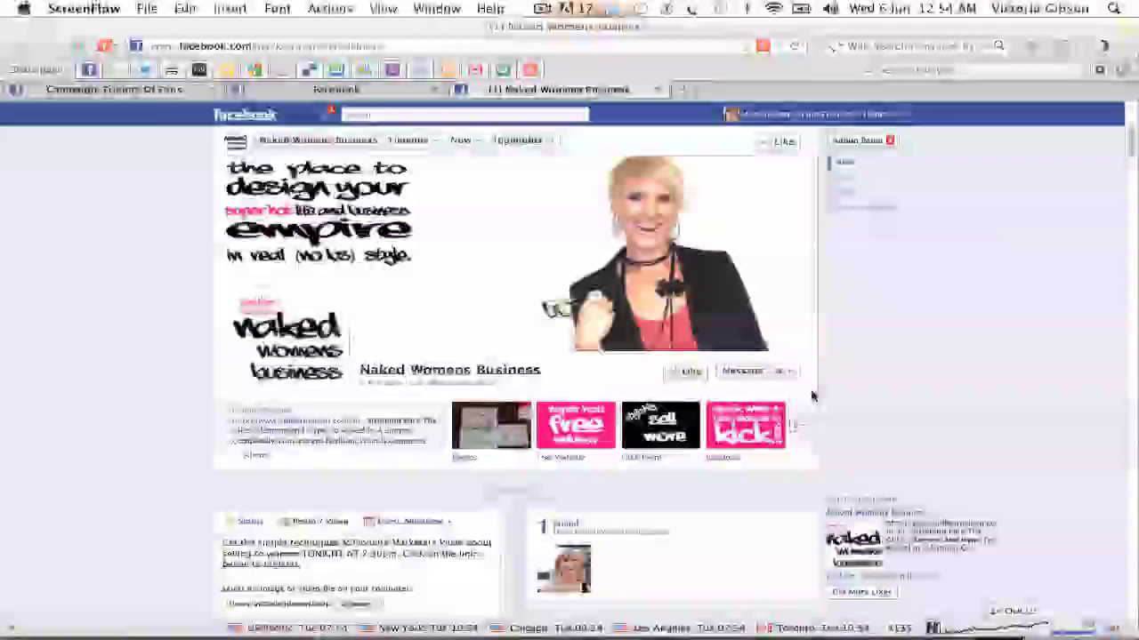
{"action": "scroll", "coordinate": [810, 395], "scroll_direction": "down", "scroll_amount": 3}
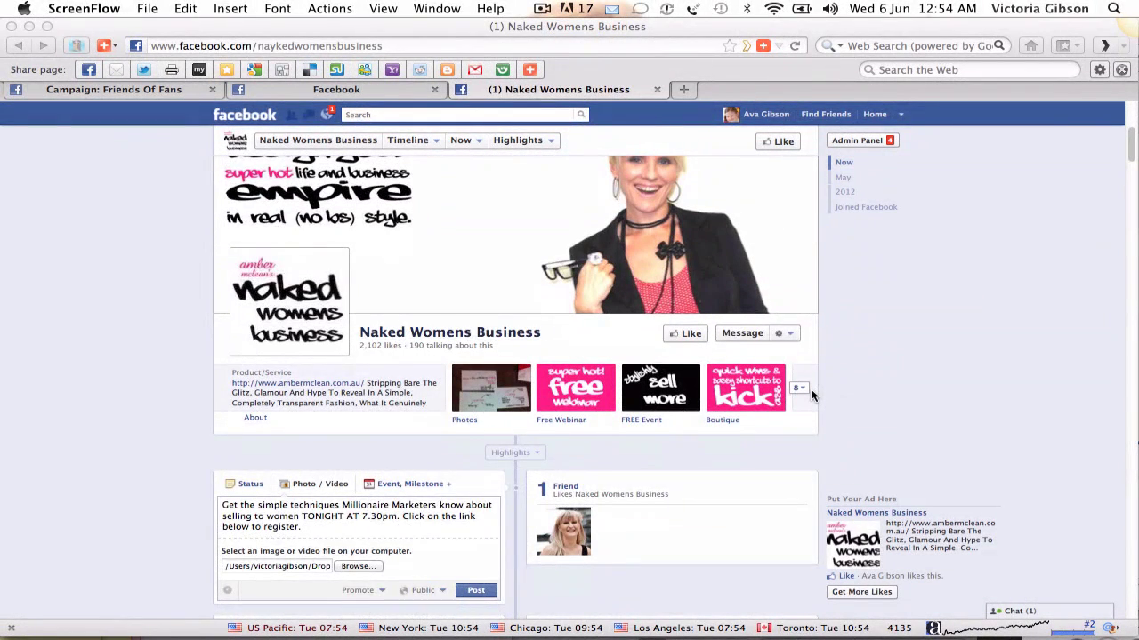
{"action": "scroll", "coordinate": [810, 392], "scroll_direction": "up", "scroll_amount": 3}
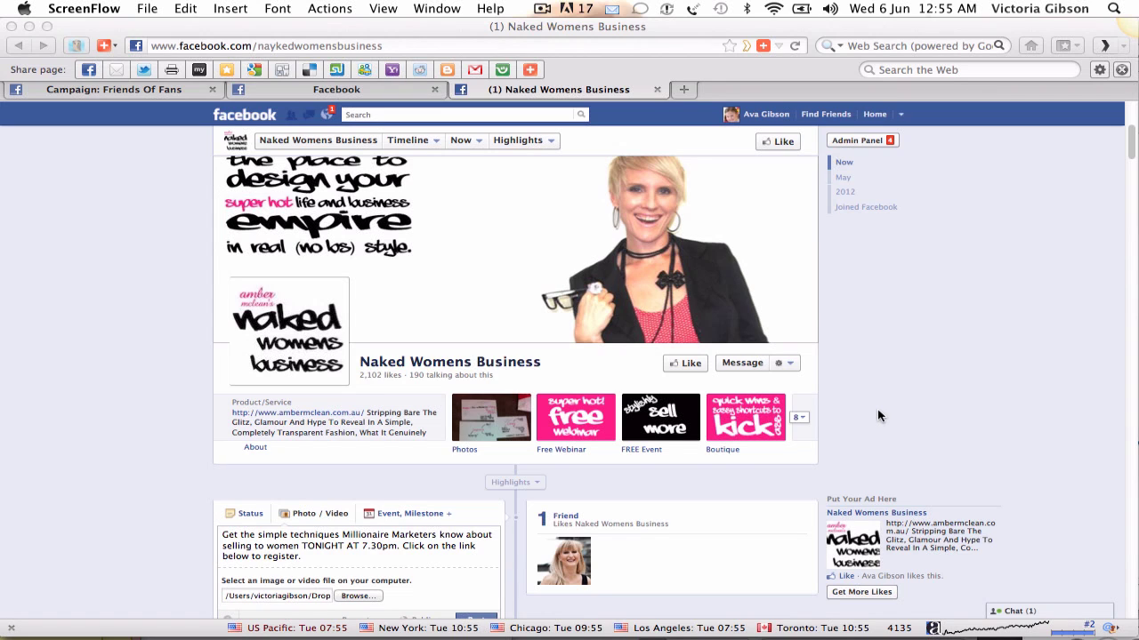
{"action": "scroll", "coordinate": [878, 415], "scroll_direction": "down", "scroll_amount": 1}
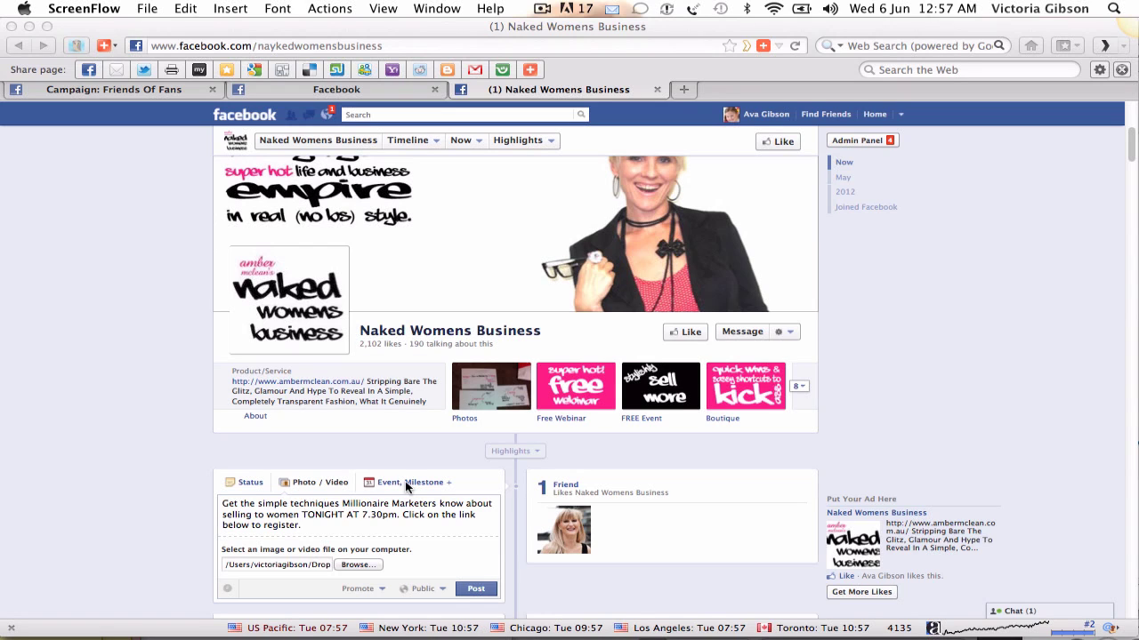
{"action": "scroll", "coordinate": [405, 486], "scroll_direction": "down", "scroll_amount": 2}
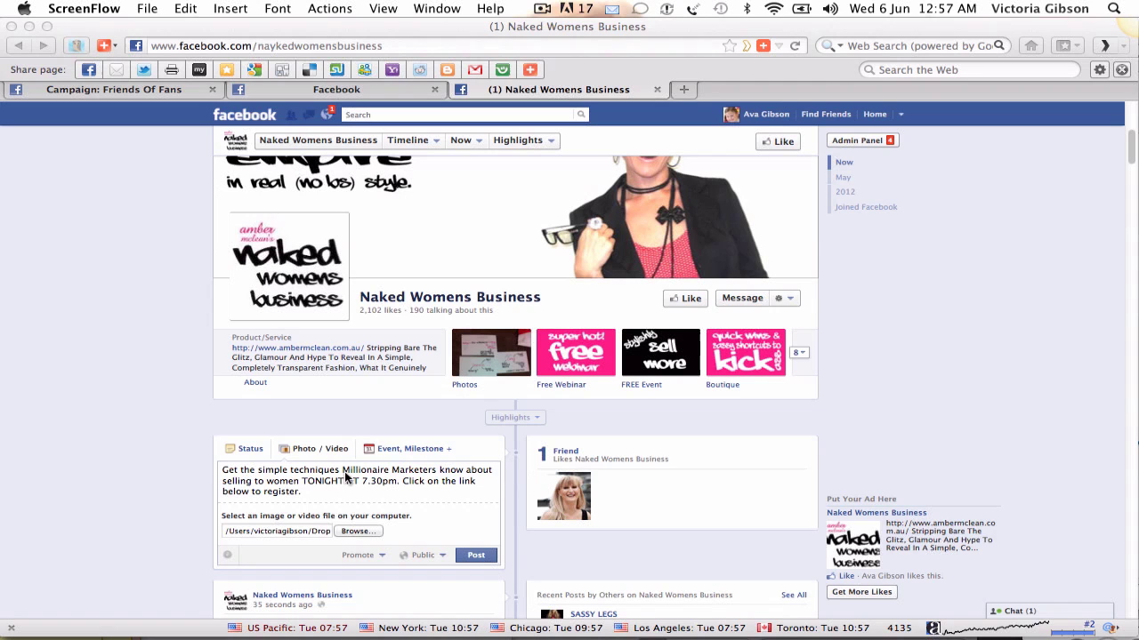
{"action": "left_click", "coordinate": [378, 555]}
{"action": "left_click", "coordinate": [380, 558]}
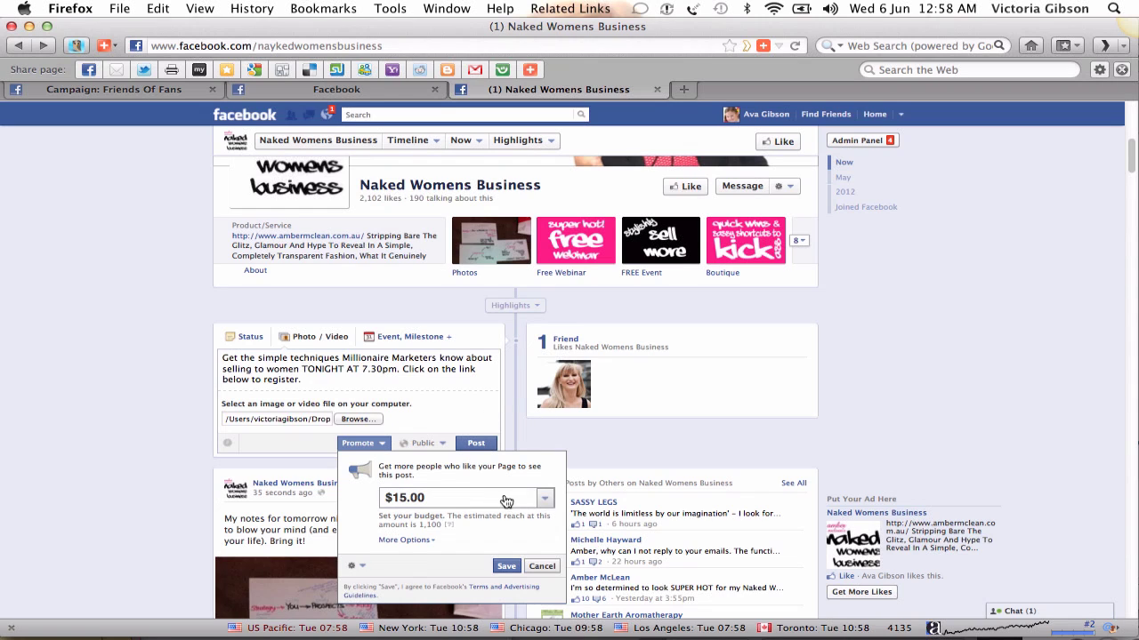
- Raise the webinar post's promotion budget to $30.00 and show its 3-day duration and payment details
{"action": "left_click", "coordinate": [545, 504]}
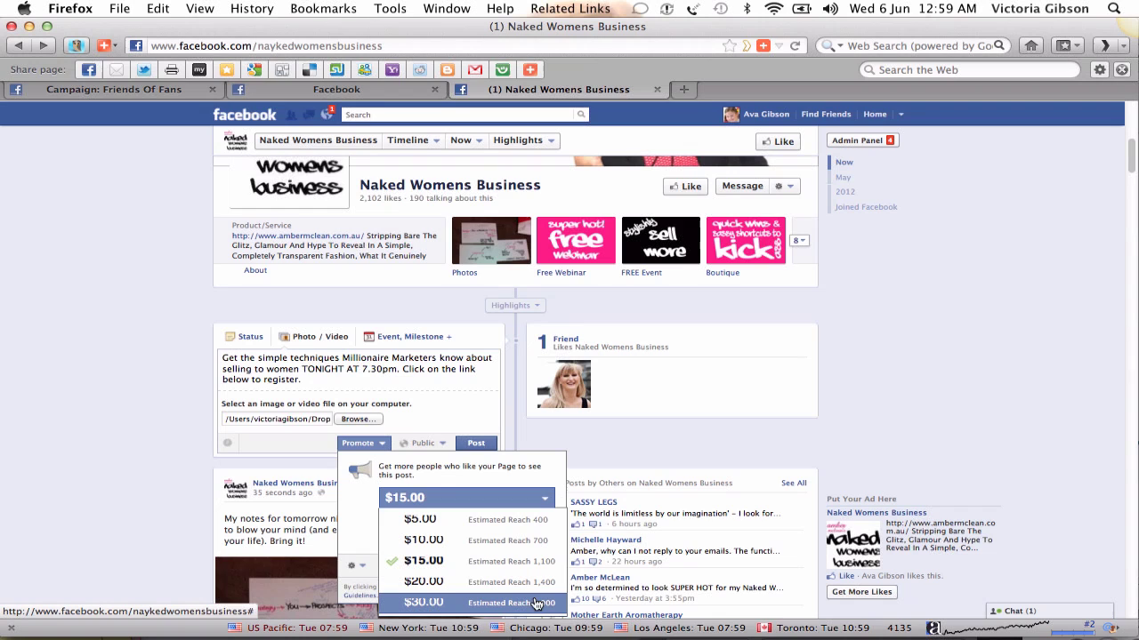
{"action": "left_click", "coordinate": [536, 604]}
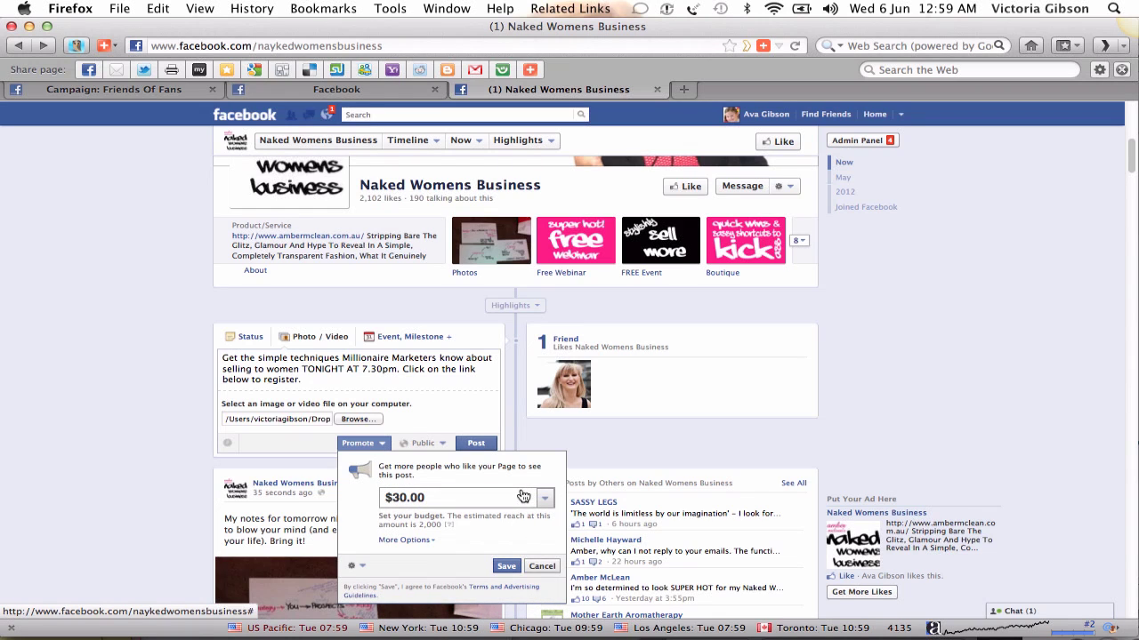
{"action": "left_click", "coordinate": [408, 540]}
{"action": "scroll", "coordinate": [436, 524], "scroll_direction": "down", "scroll_amount": 3}
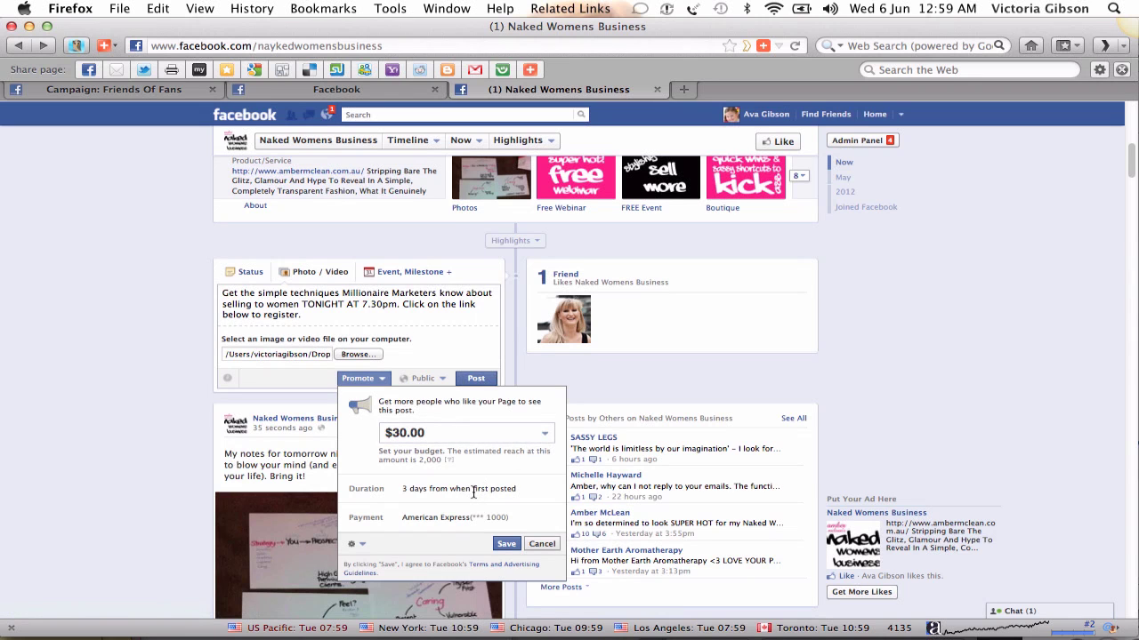
{"action": "left_click", "coordinate": [358, 544]}
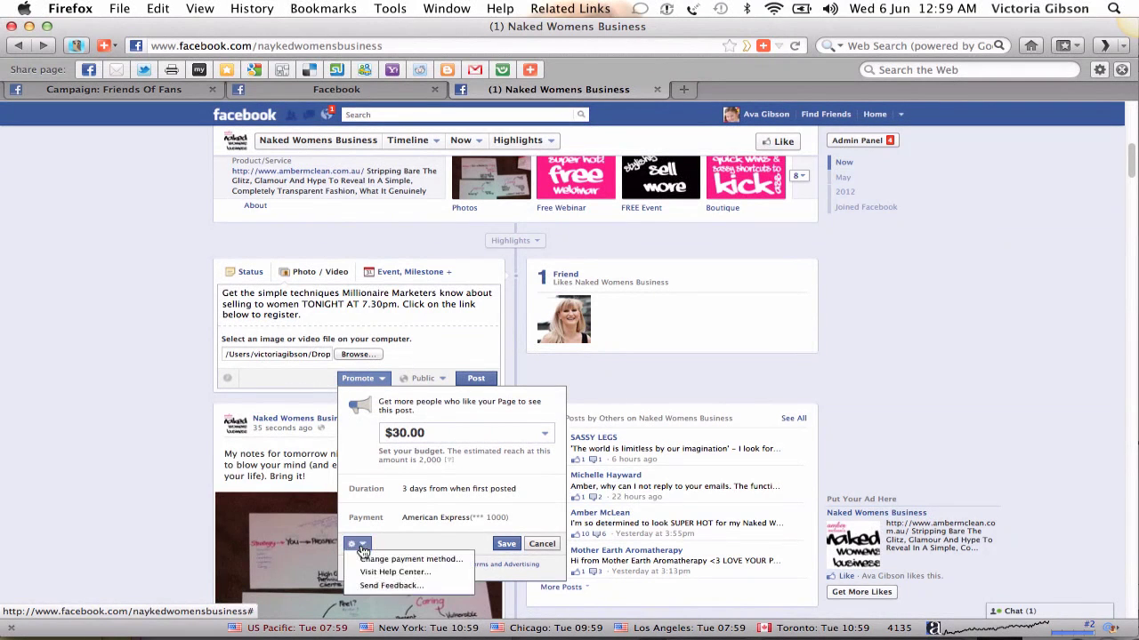
{"action": "left_click", "coordinate": [360, 545]}
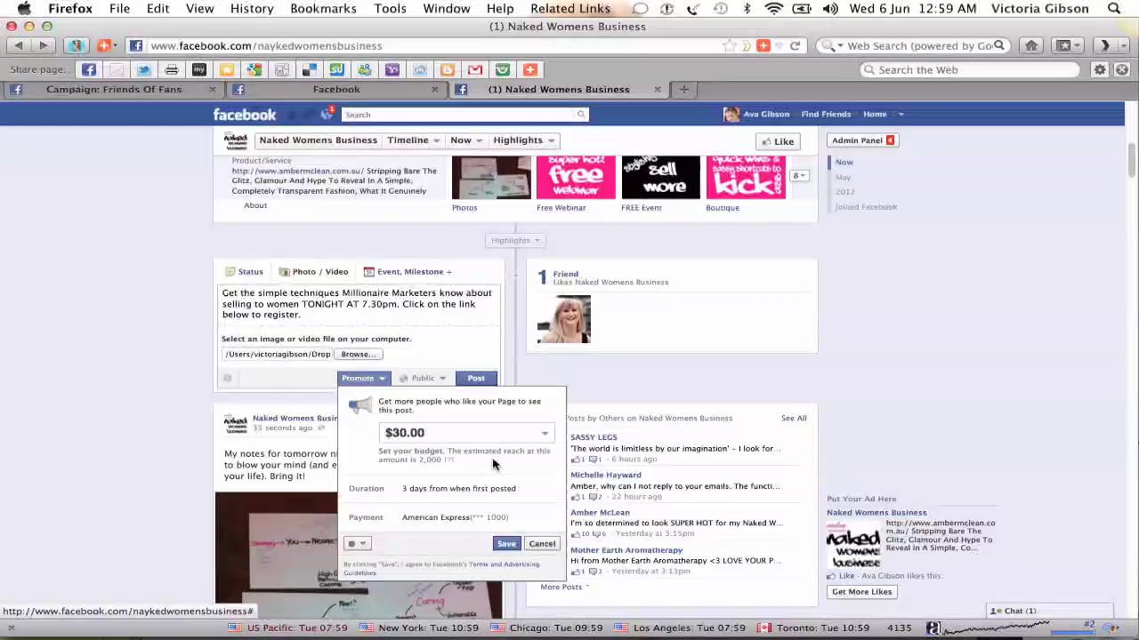
{"action": "left_click", "coordinate": [545, 434]}
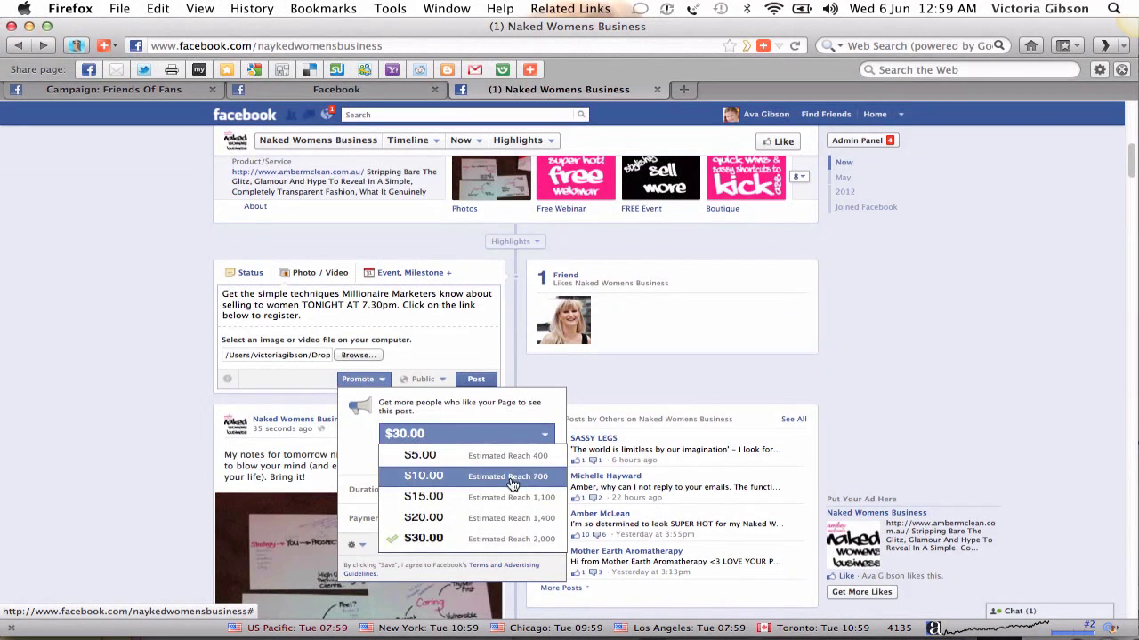
- Lower the promotion budget to $10.00 (about 700 reach) and save it
{"action": "left_click", "coordinate": [513, 484]}
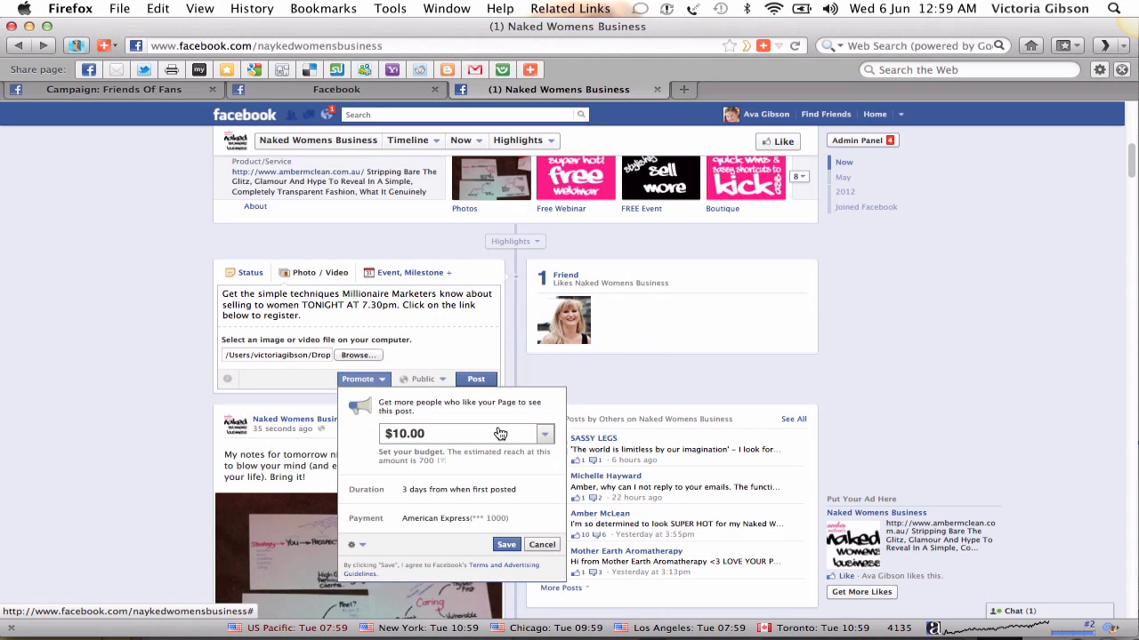
{"action": "left_click", "coordinate": [363, 545]}
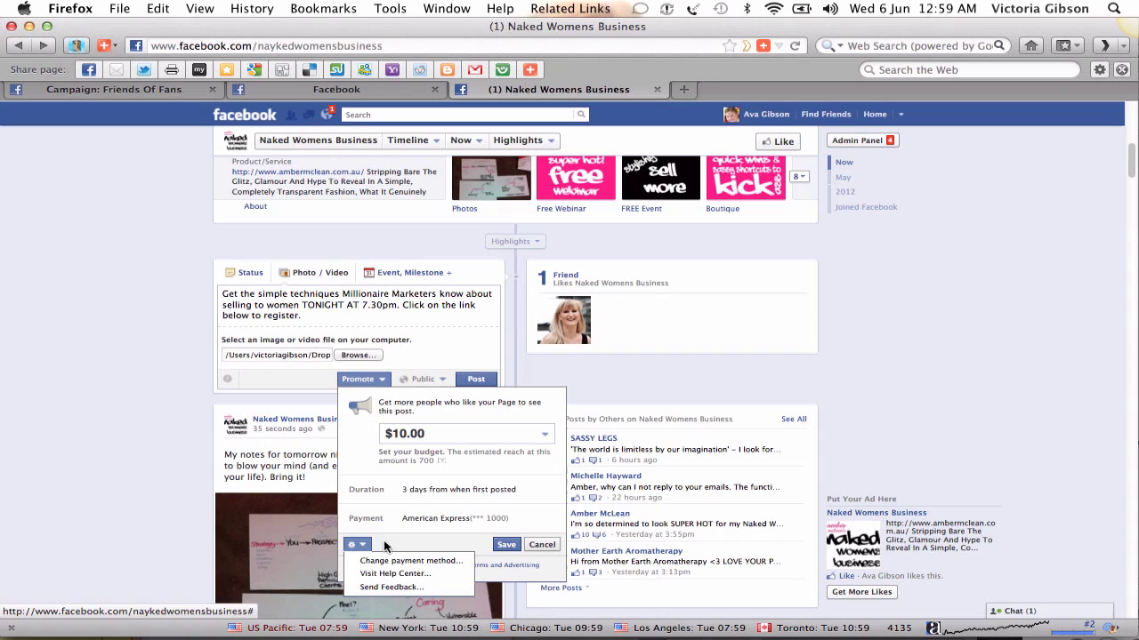
{"action": "left_click", "coordinate": [399, 546]}
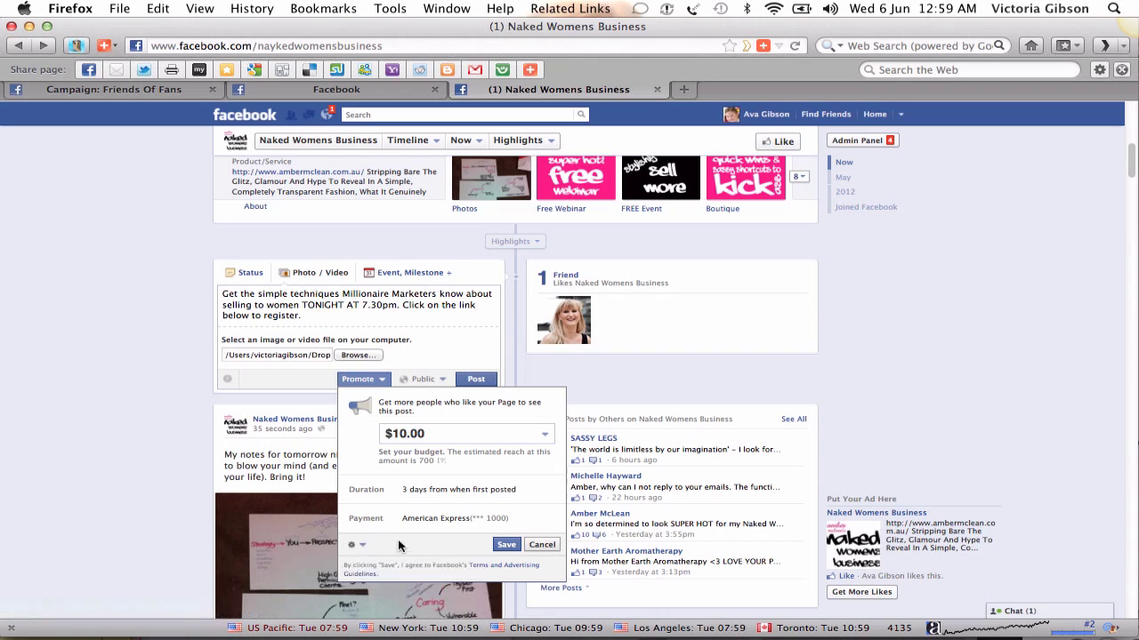
{"action": "left_click", "coordinate": [506, 546]}
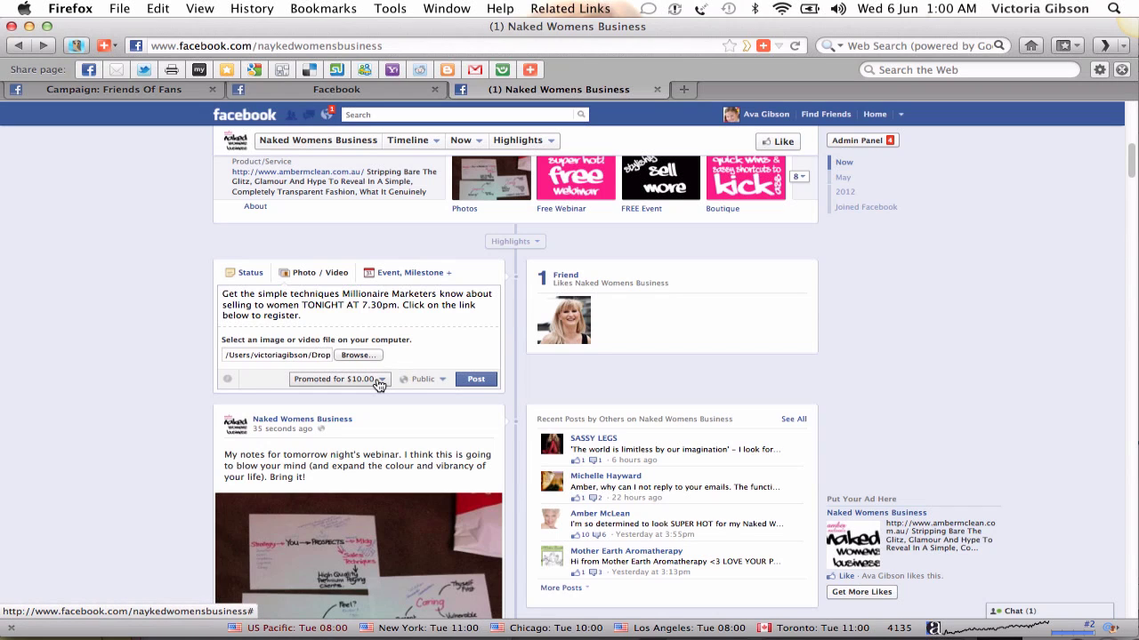
- Open the post's Public audience dropdown to see the Location / Language targeting choice
{"action": "left_click", "coordinate": [379, 383]}
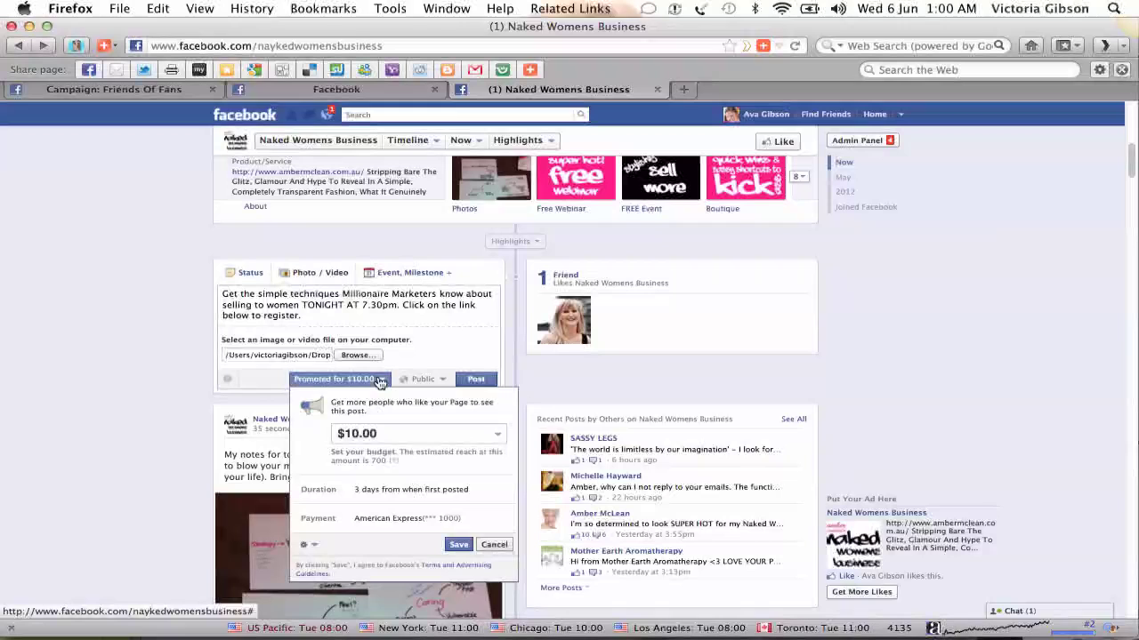
{"action": "left_click", "coordinate": [380, 382]}
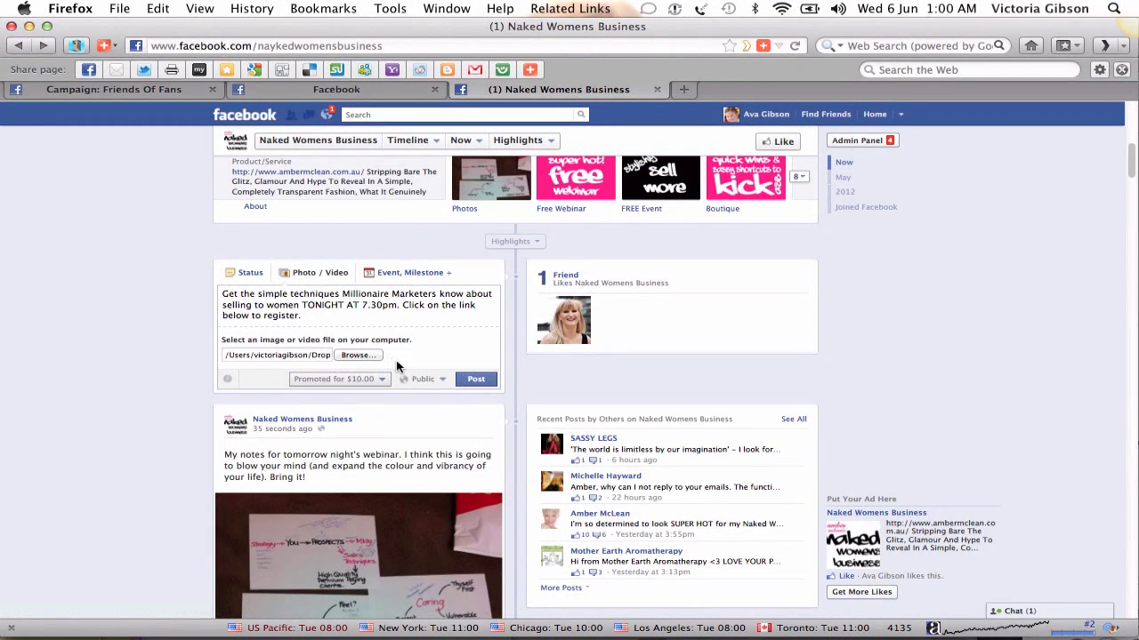
{"action": "left_click", "coordinate": [426, 380]}
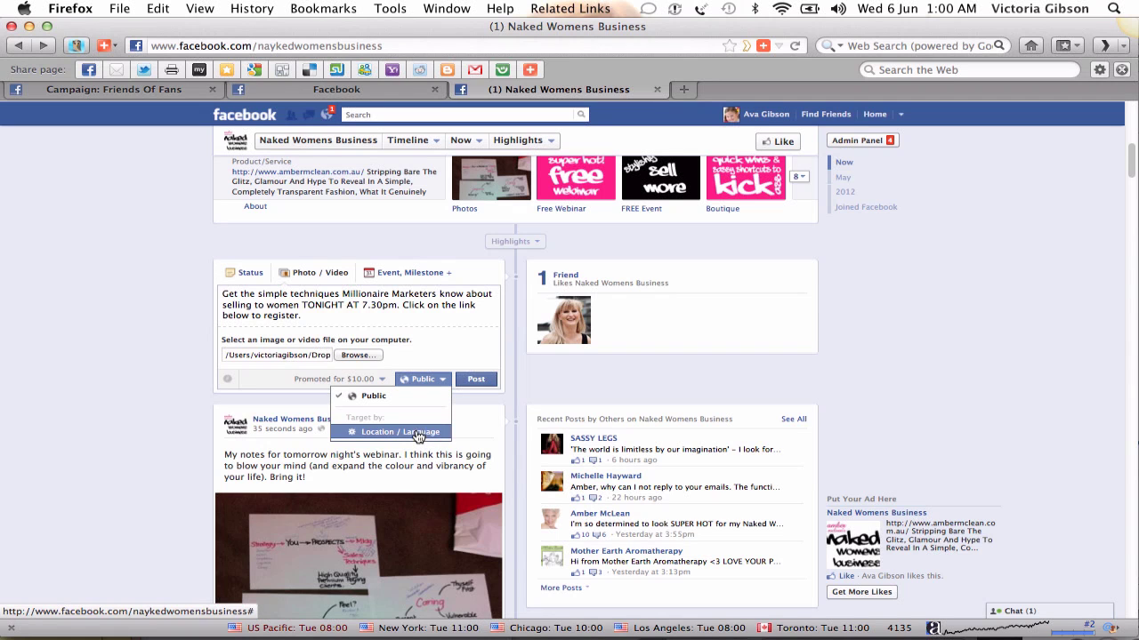
- Pick Location / Language targeting, then dismiss the audience dialog without changes
{"action": "left_click", "coordinate": [418, 434]}
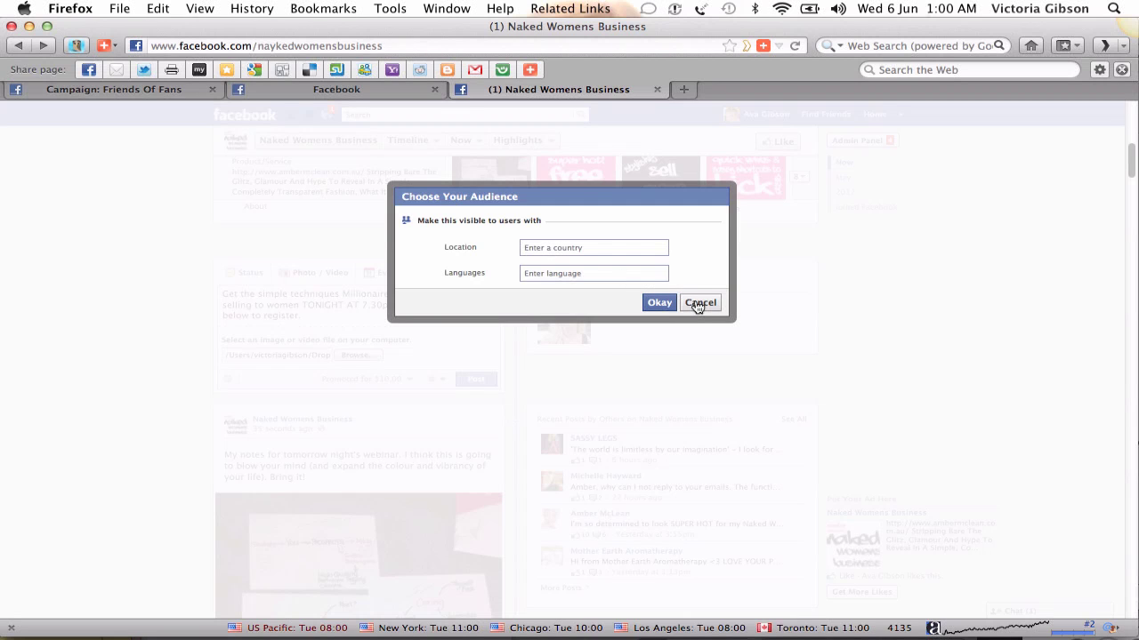
{"action": "left_click", "coordinate": [699, 303]}
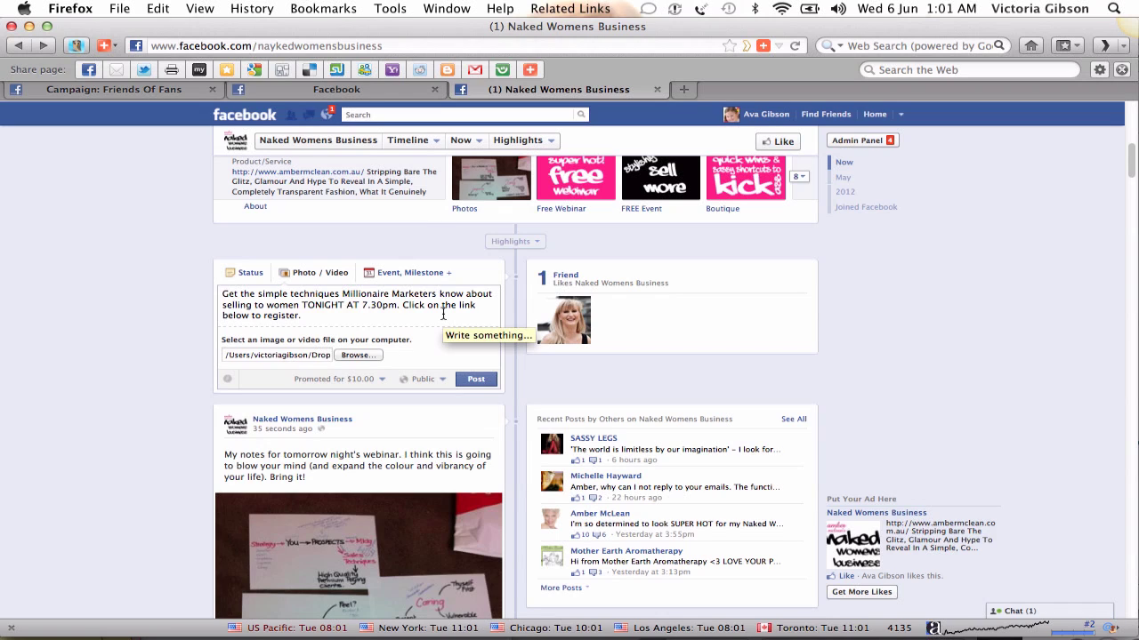
{"action": "left_click", "coordinate": [470, 380]}
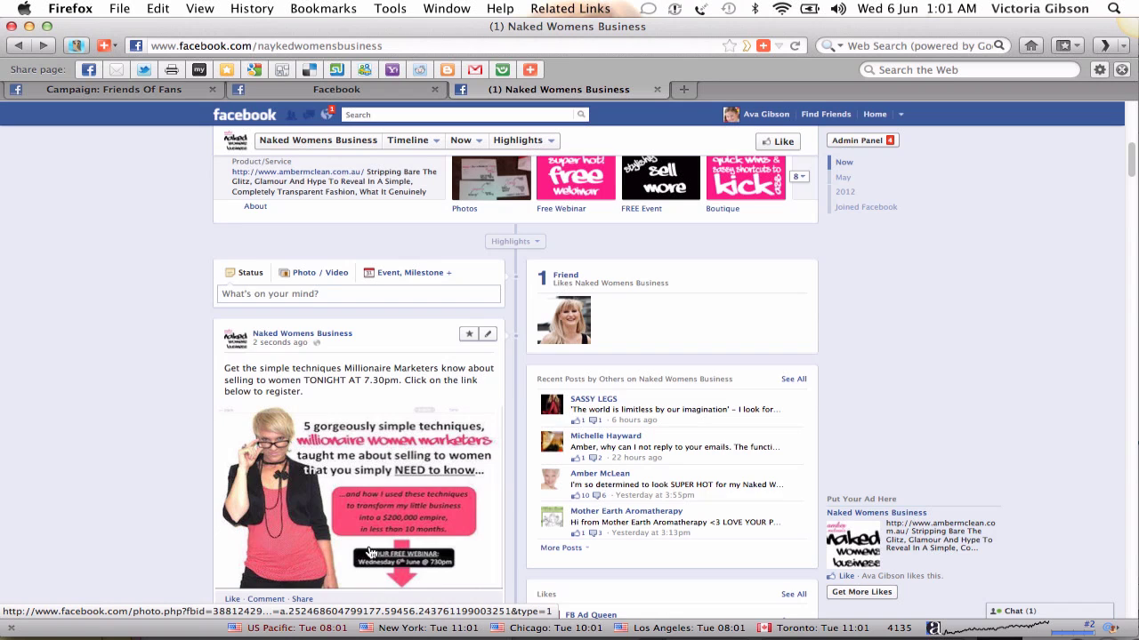
{"action": "scroll", "coordinate": [372, 547], "scroll_direction": "down", "scroll_amount": 1}
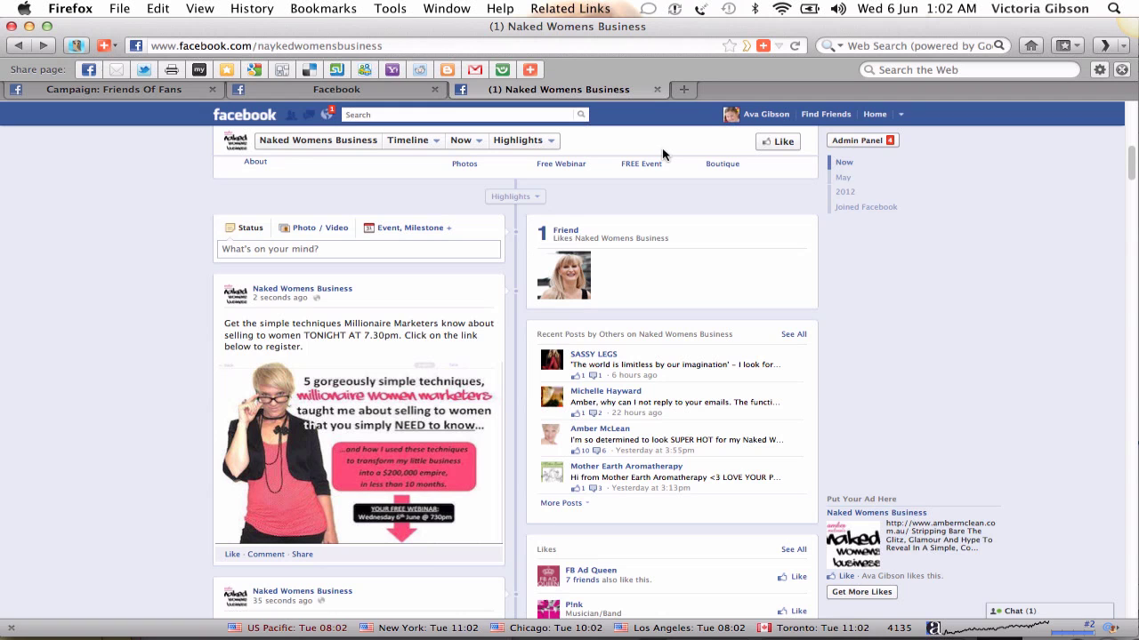
- Search 'brand' and open the Brand Smart page from the results
{"action": "left_click", "coordinate": [425, 114]}
{"action": "type", "text": "brand"}
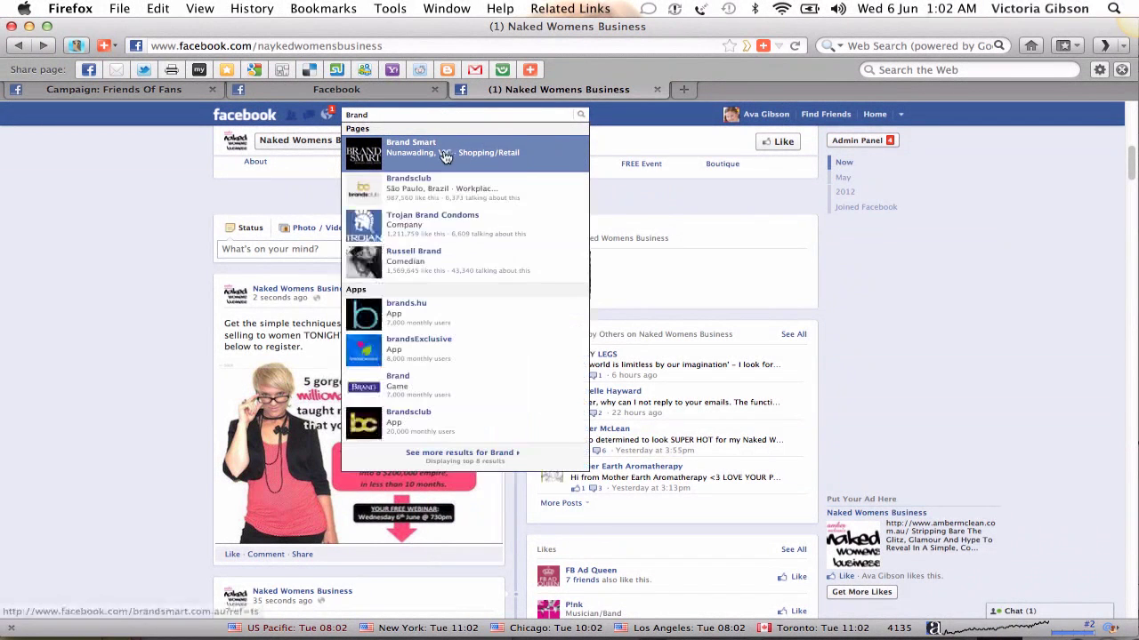
{"action": "left_click", "coordinate": [446, 157]}
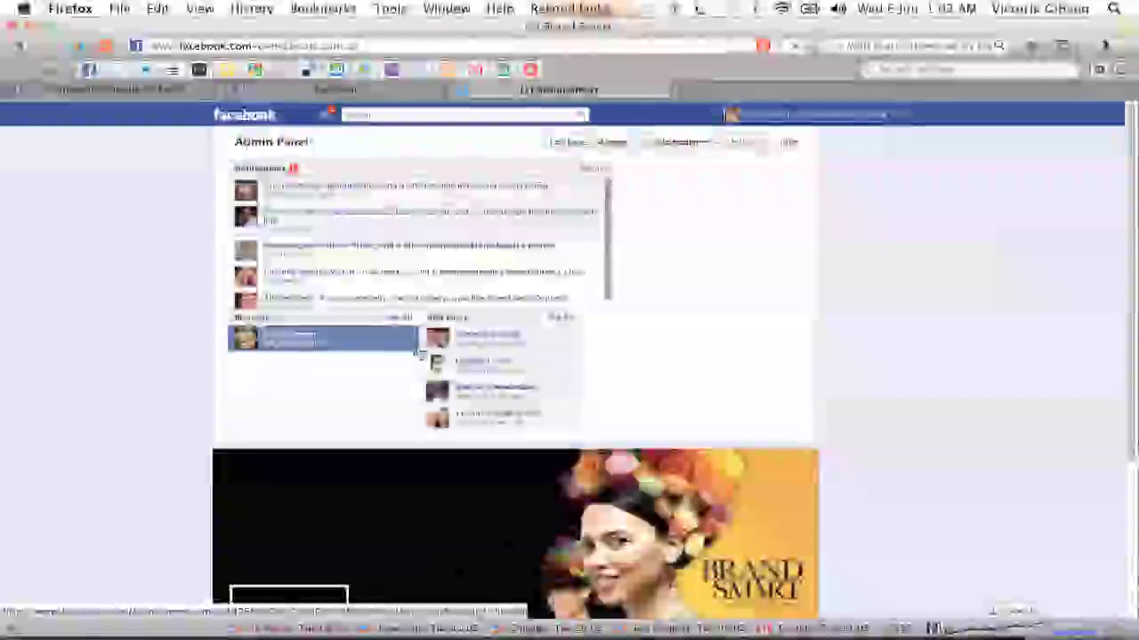
{"action": "scroll", "coordinate": [473, 403], "scroll_direction": "down", "scroll_amount": 3}
{"action": "scroll", "coordinate": [473, 403], "scroll_direction": "down", "scroll_amount": 2}
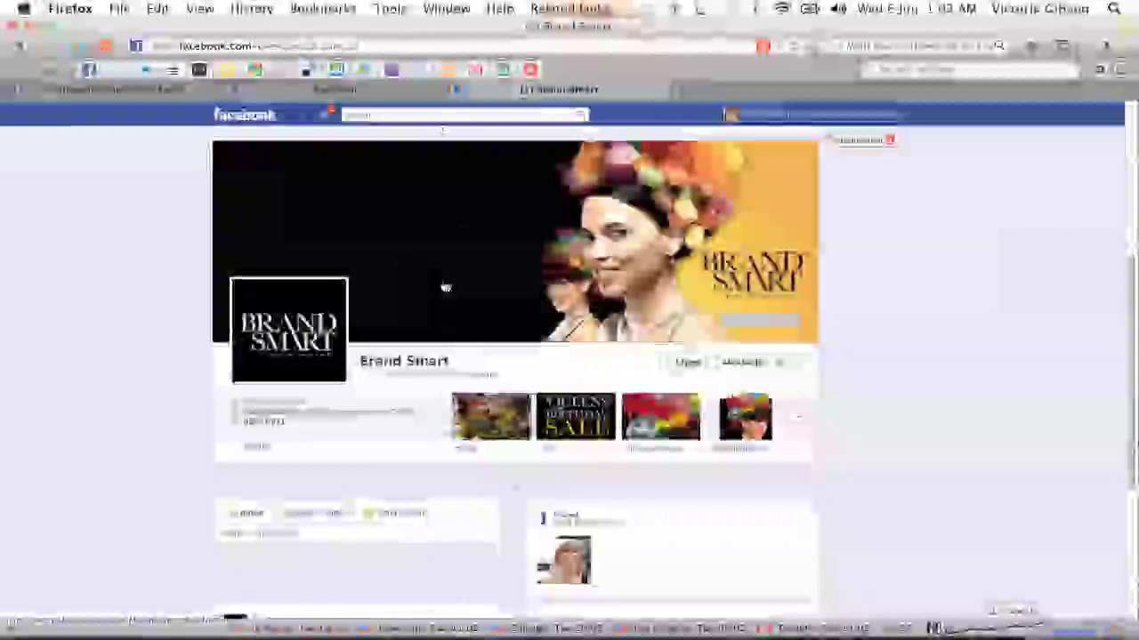
{"action": "scroll", "coordinate": [445, 351], "scroll_direction": "down", "scroll_amount": 4}
- Preview the Up to 70% Off Cookware offer, close it, and browse the timeline
{"action": "left_click", "coordinate": [444, 350]}
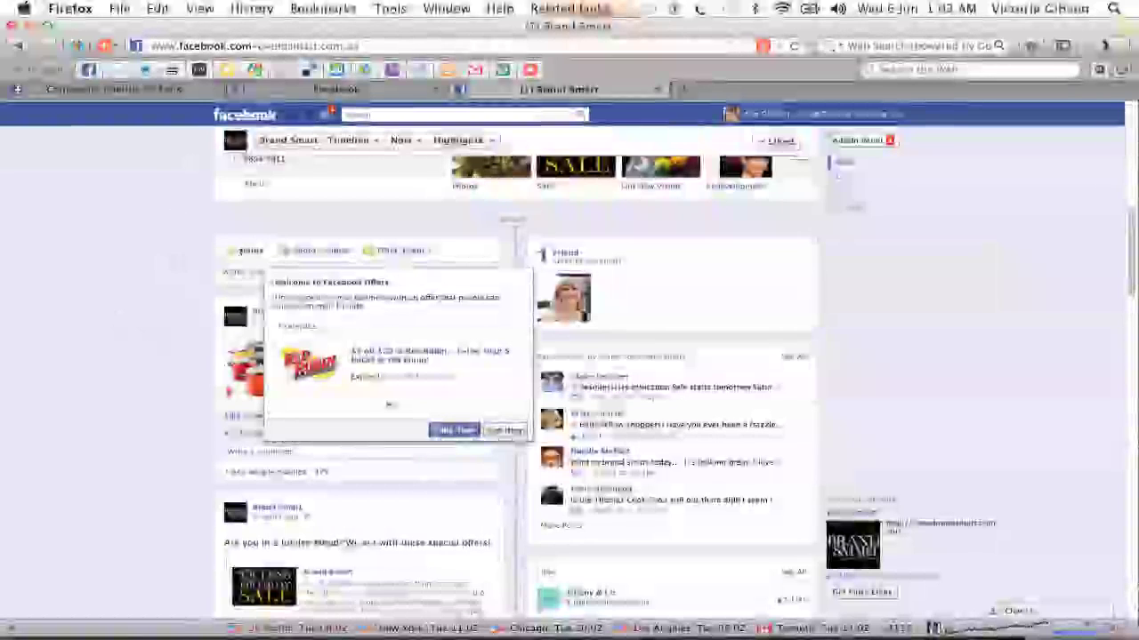
{"action": "left_click", "coordinate": [506, 430]}
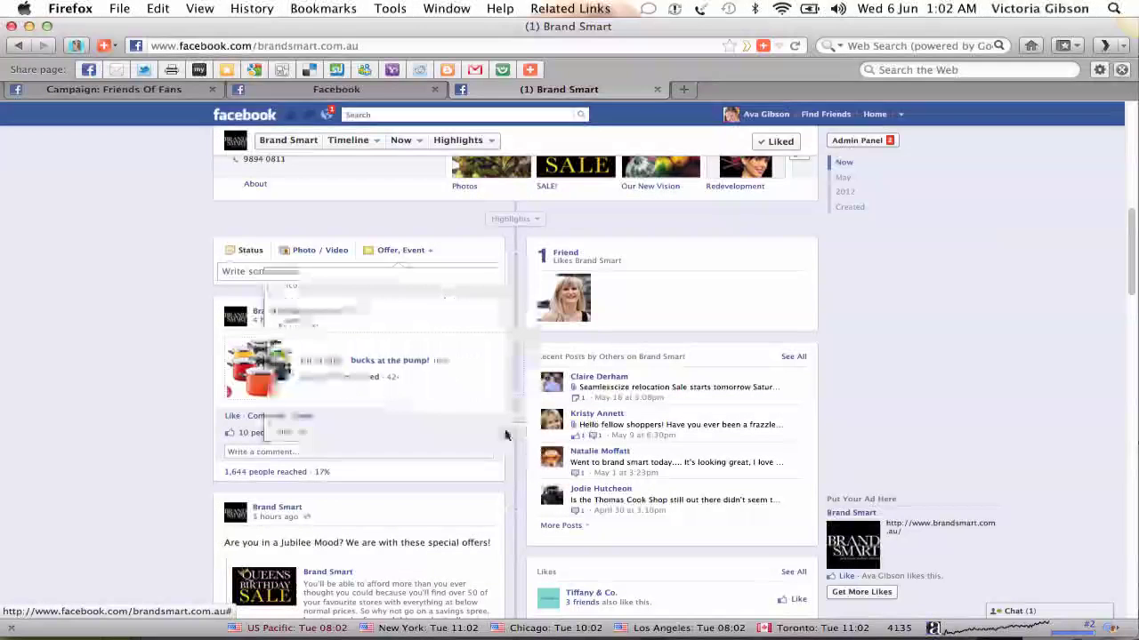
{"action": "scroll", "coordinate": [454, 355], "scroll_direction": "down", "scroll_amount": 2}
{"action": "scroll", "coordinate": [453, 355], "scroll_direction": "up", "scroll_amount": 1}
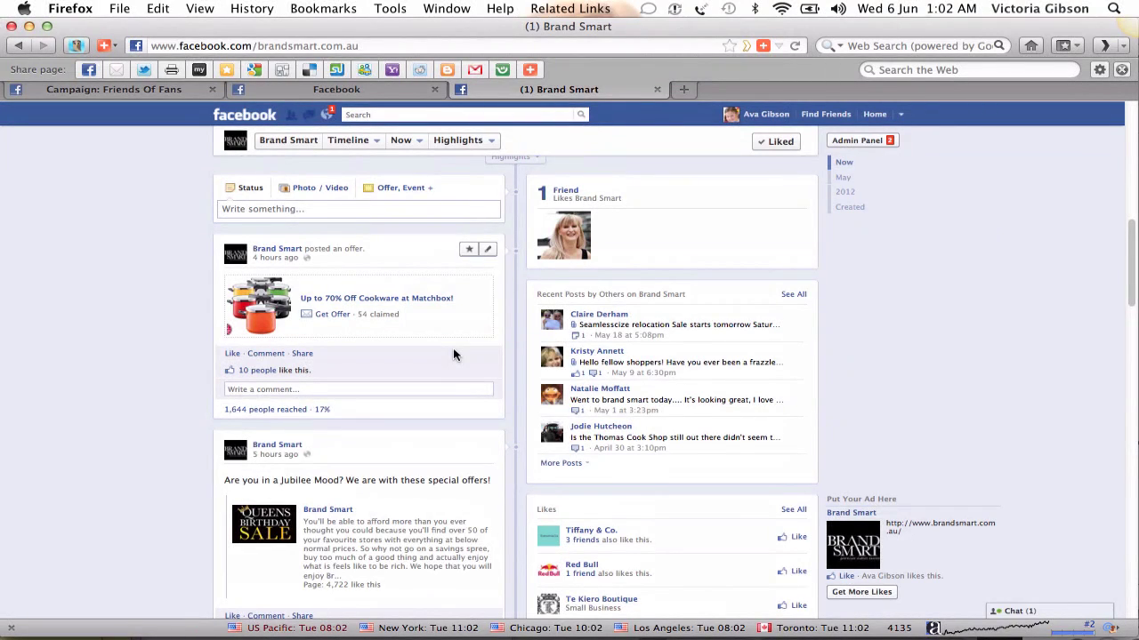
{"action": "scroll", "coordinate": [453, 355], "scroll_direction": "up", "scroll_amount": 5}
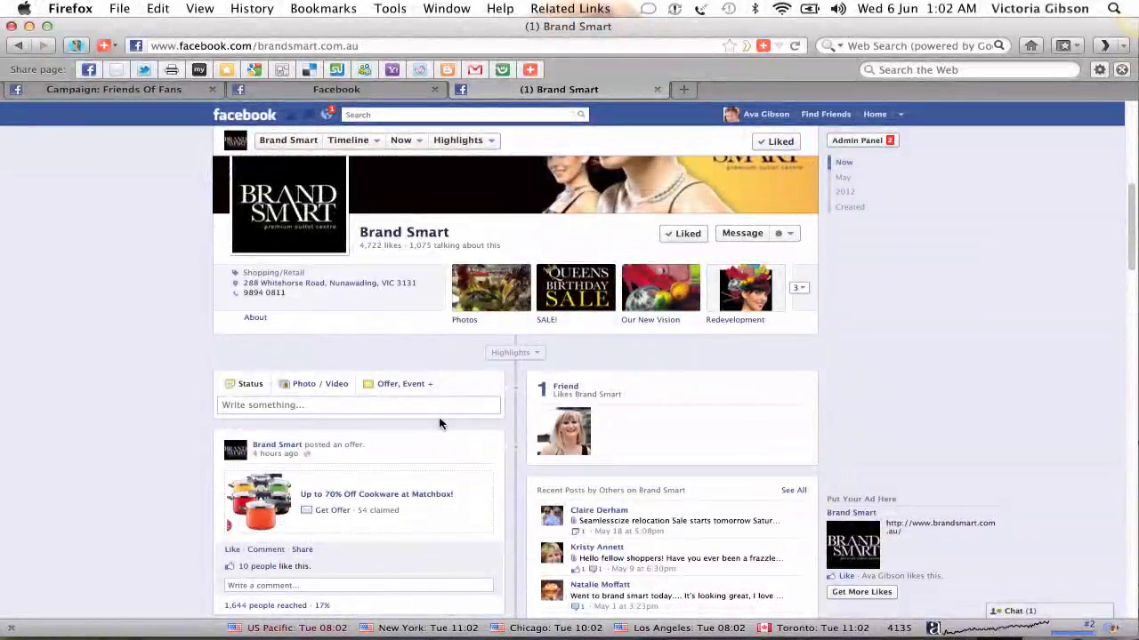
{"action": "scroll", "coordinate": [439, 423], "scroll_direction": "down", "scroll_amount": 4}
{"action": "scroll", "coordinate": [440, 424], "scroll_direction": "down", "scroll_amount": 3}
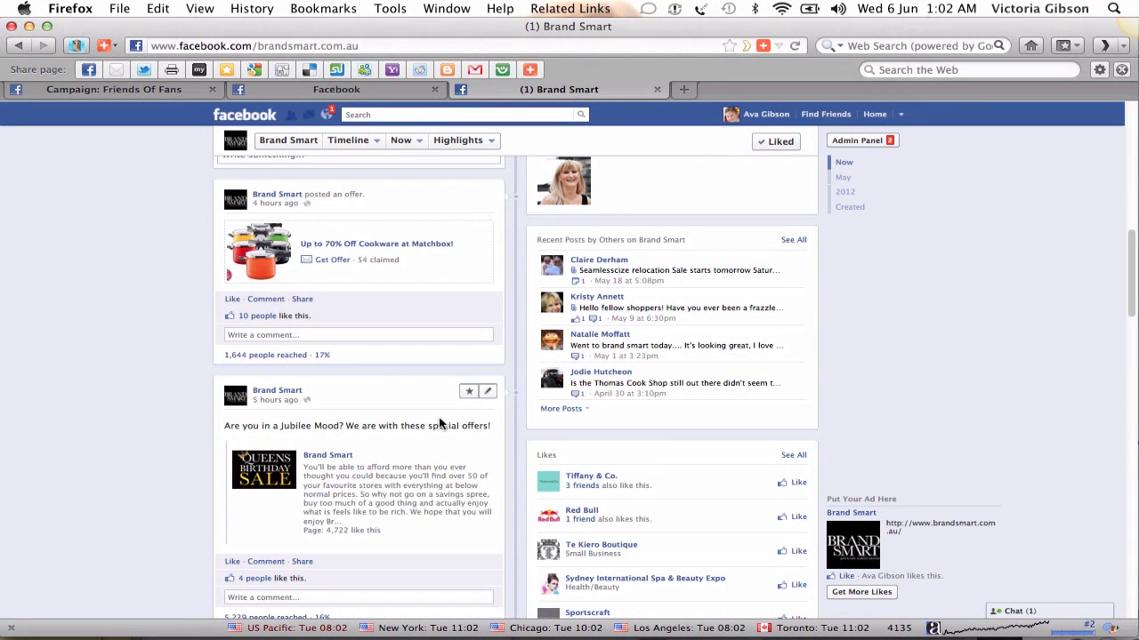
{"action": "scroll", "coordinate": [440, 423], "scroll_direction": "down", "scroll_amount": 5}
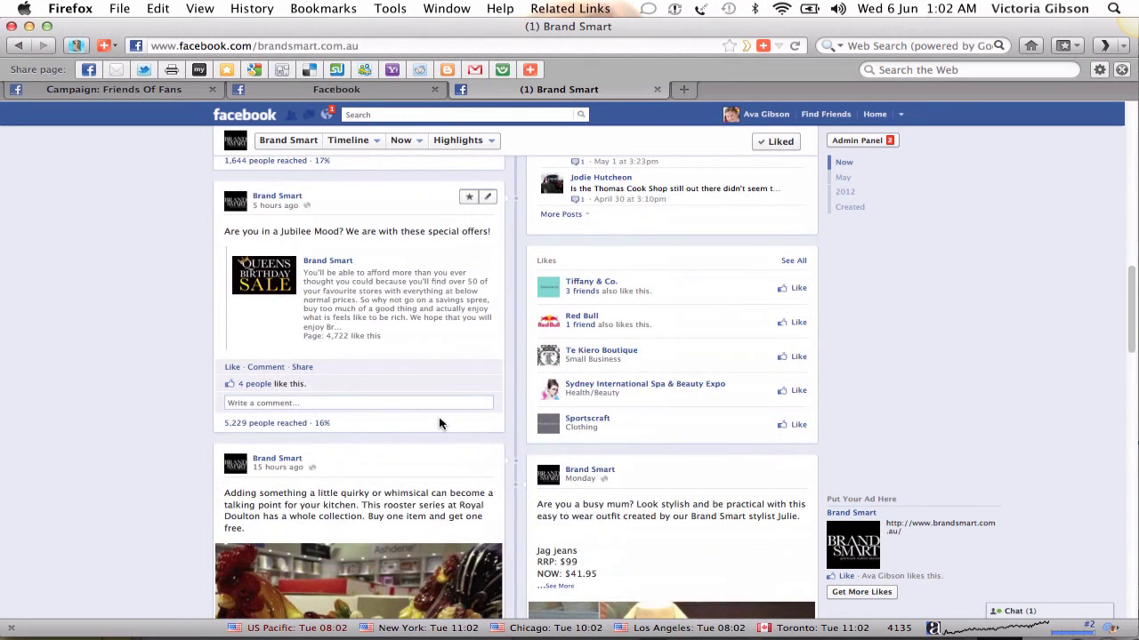
{"action": "scroll", "coordinate": [439, 423], "scroll_direction": "down", "scroll_amount": 5}
{"action": "scroll", "coordinate": [440, 423], "scroll_direction": "up", "scroll_amount": 11}
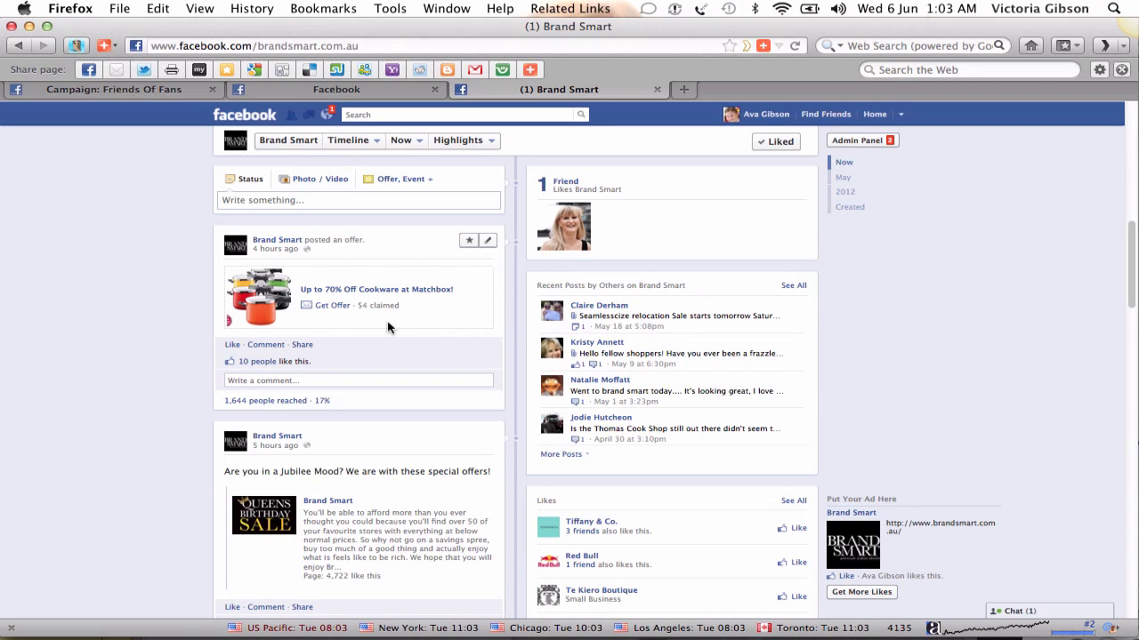
{"action": "scroll", "coordinate": [387, 328], "scroll_direction": "up", "scroll_amount": 5}
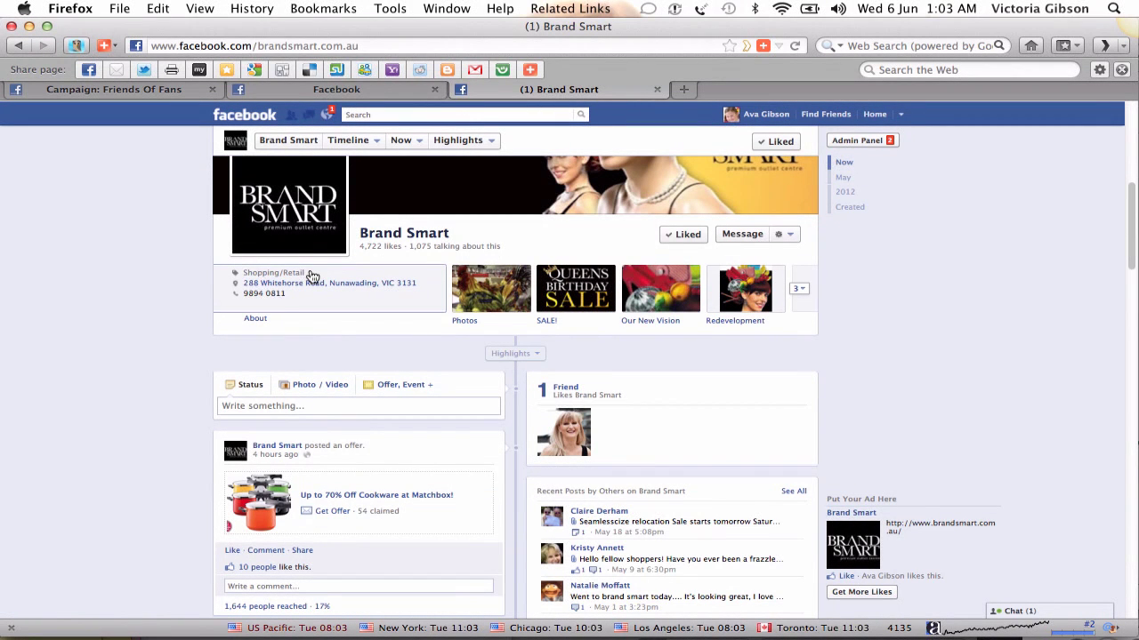
{"action": "scroll", "coordinate": [342, 324], "scroll_direction": "down", "scroll_amount": 2}
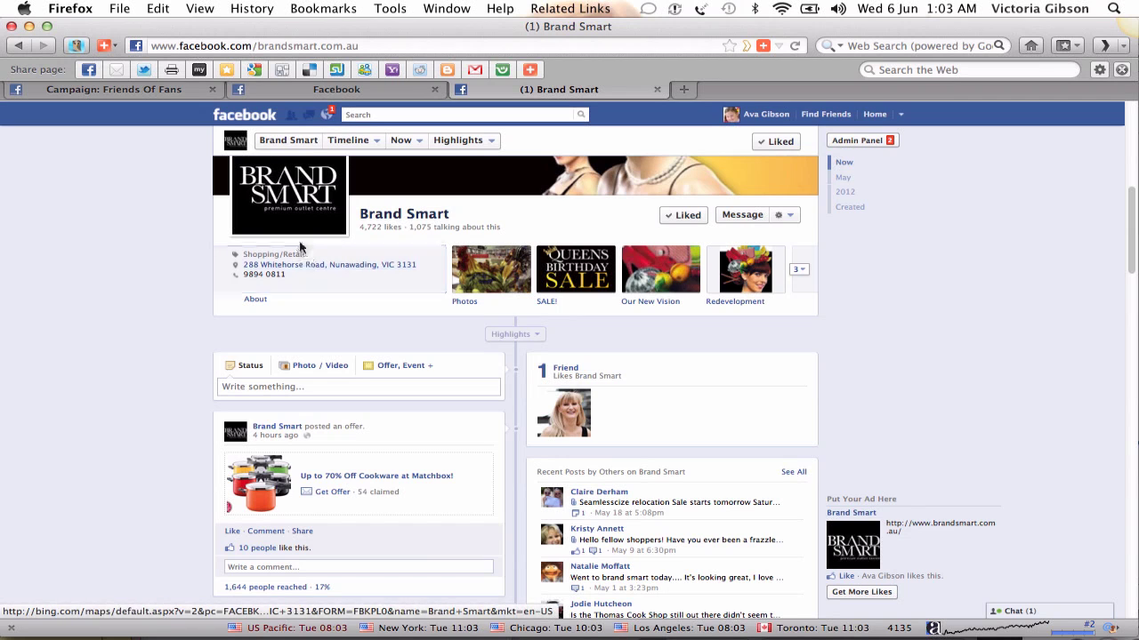
{"action": "scroll", "coordinate": [342, 360], "scroll_direction": "down", "scroll_amount": 5}
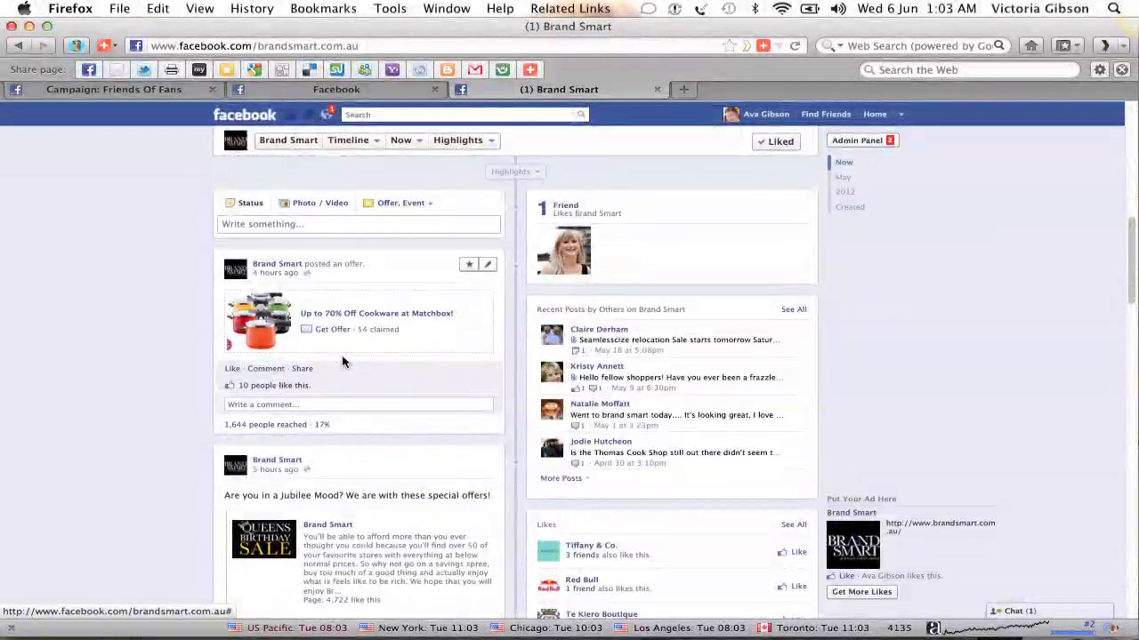
{"action": "scroll", "coordinate": [343, 360], "scroll_direction": "up", "scroll_amount": 4}
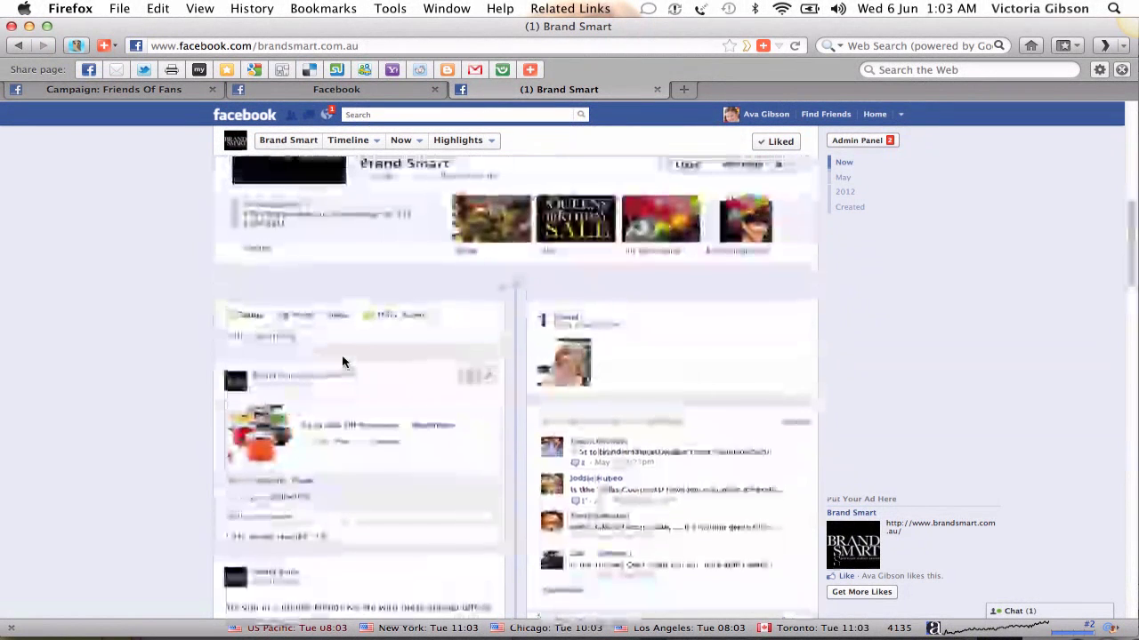
{"action": "scroll", "coordinate": [343, 360], "scroll_direction": "up", "scroll_amount": 5}
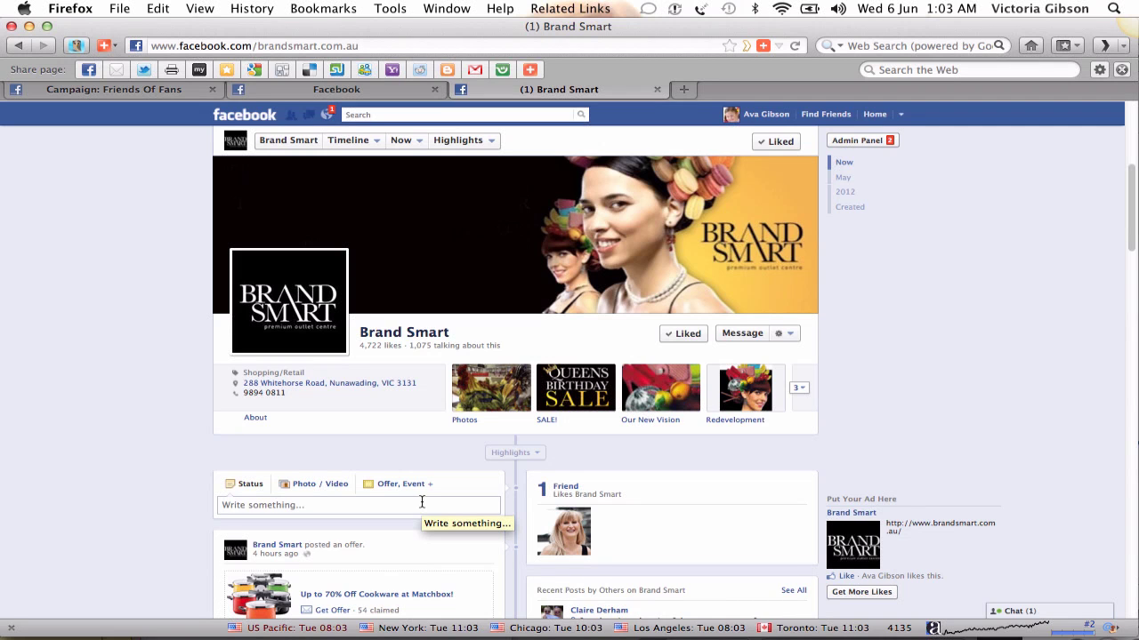
{"action": "scroll", "coordinate": [418, 496], "scroll_direction": "down", "scroll_amount": 2}
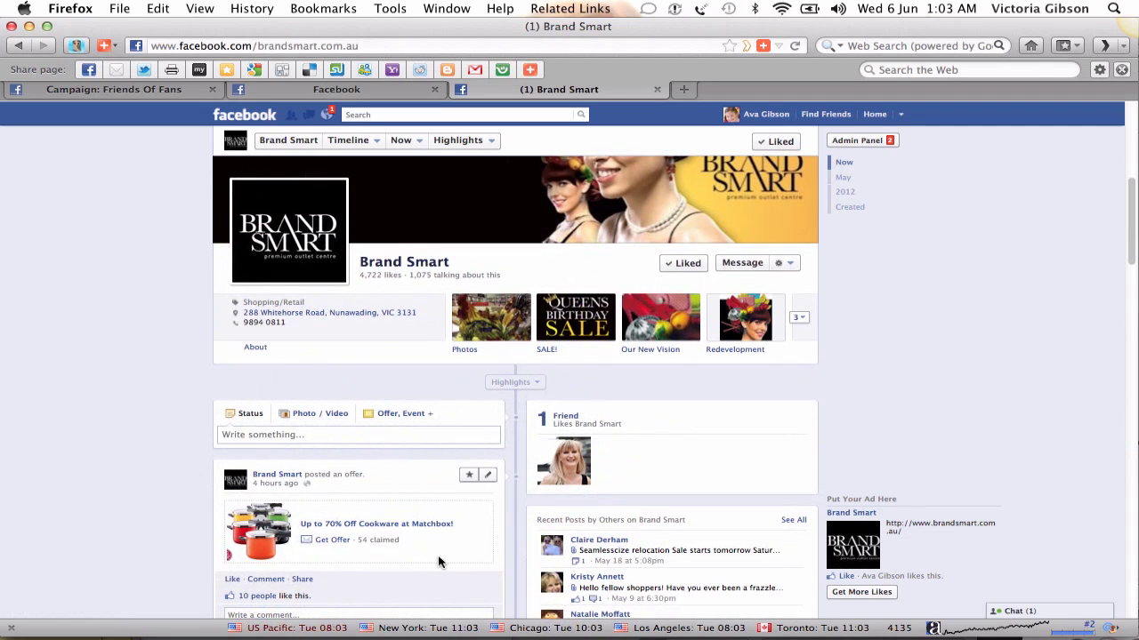
{"action": "scroll", "coordinate": [438, 562], "scroll_direction": "down", "scroll_amount": 2}
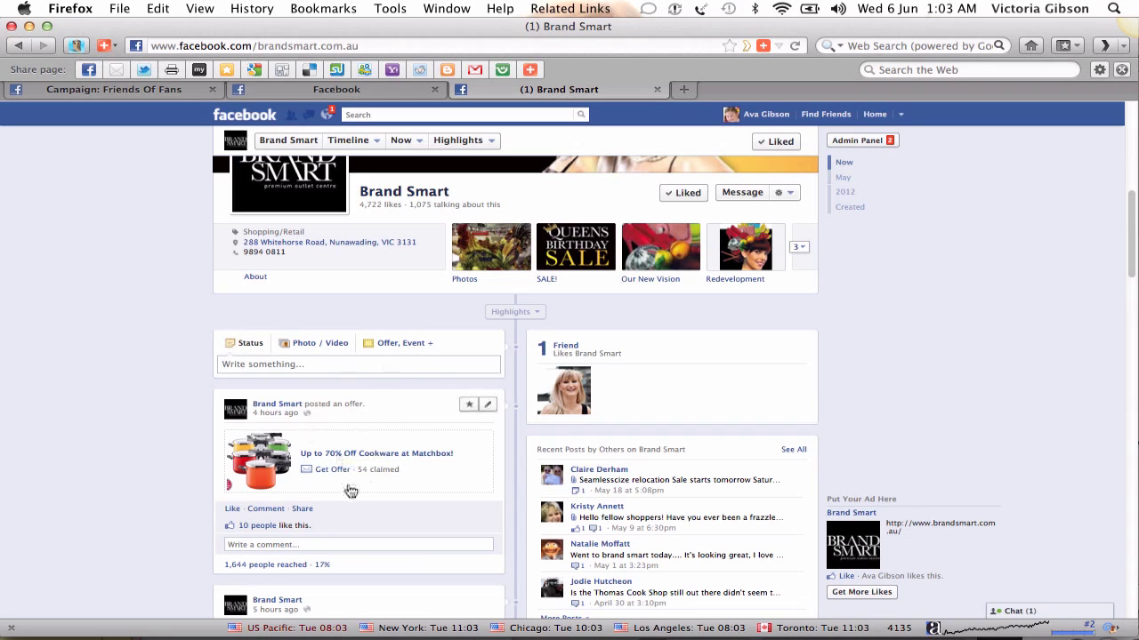
- Start a new Brand Smart offer, then scroll up to the Admin Panel notifications
{"action": "left_click", "coordinate": [400, 347]}
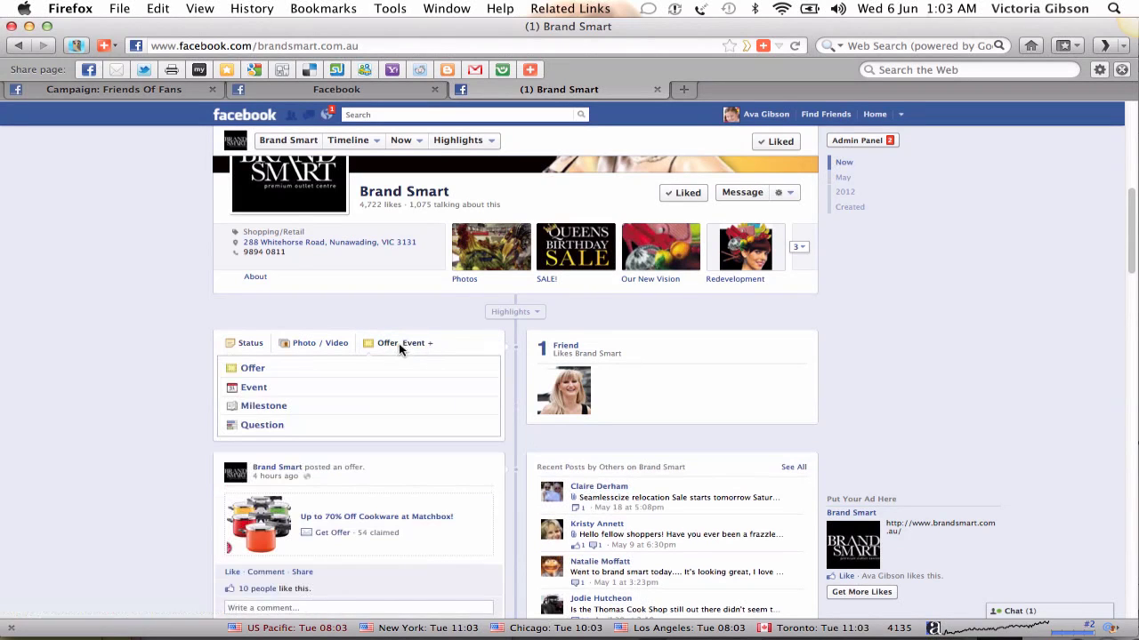
{"action": "left_click", "coordinate": [253, 368]}
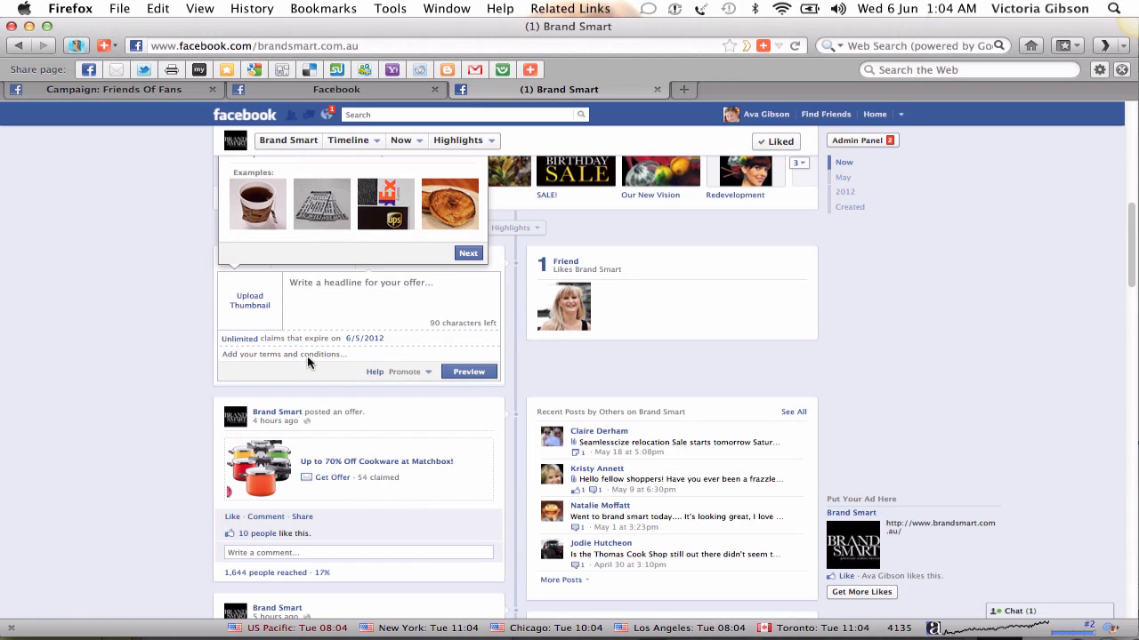
{"action": "scroll", "coordinate": [307, 362], "scroll_direction": "down", "scroll_amount": 3}
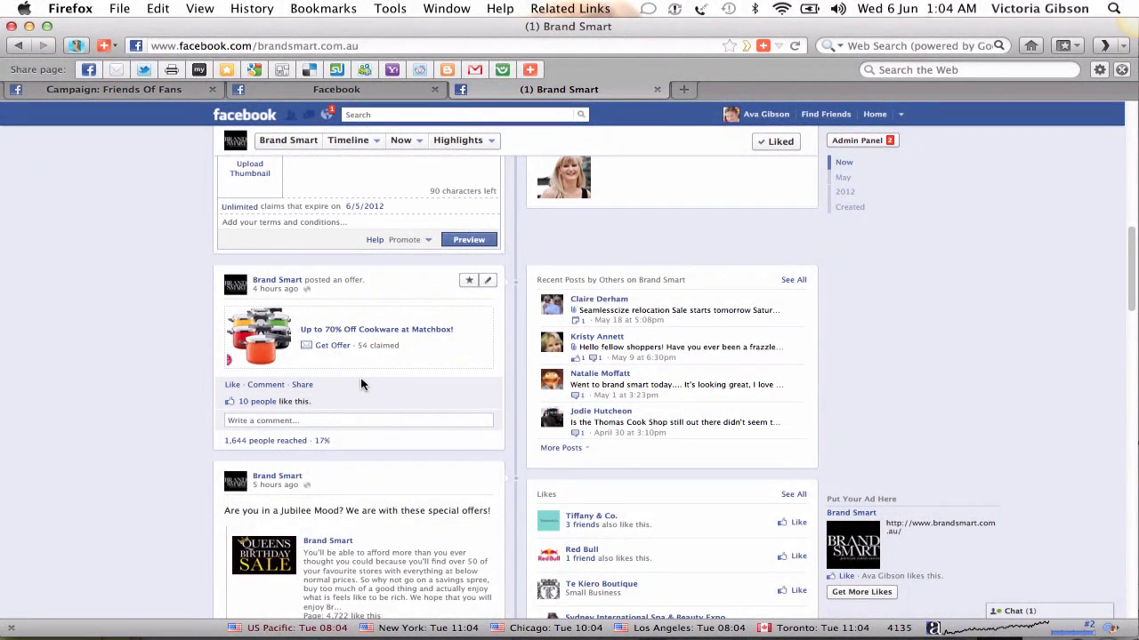
{"action": "scroll", "coordinate": [360, 384], "scroll_direction": "up", "scroll_amount": 10}
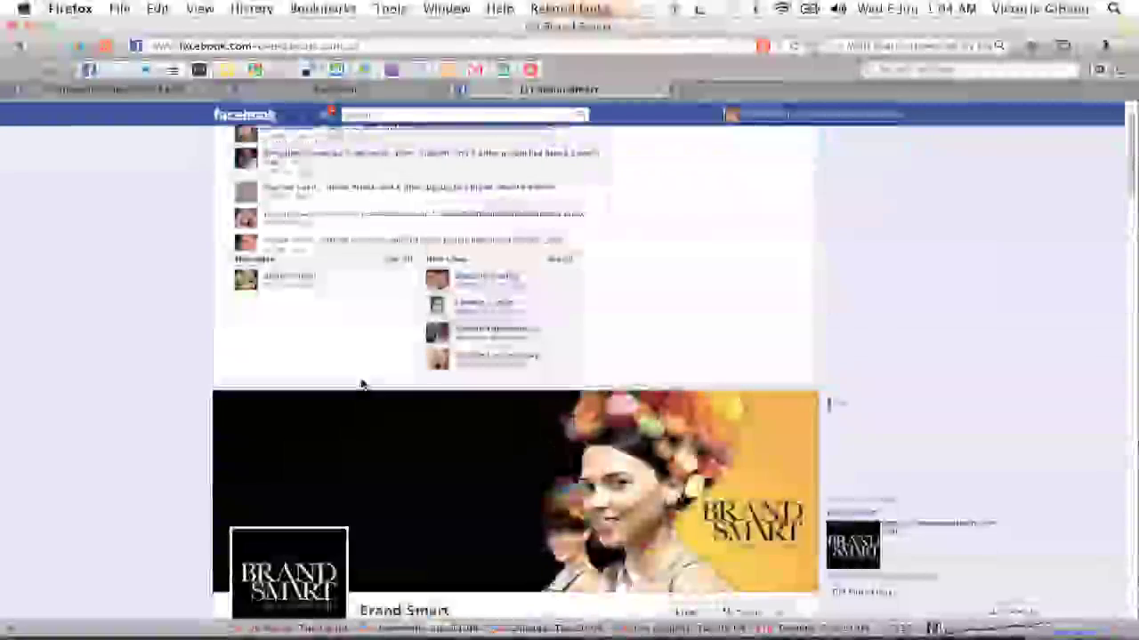
{"action": "scroll", "coordinate": [360, 384], "scroll_direction": "up", "scroll_amount": 2}
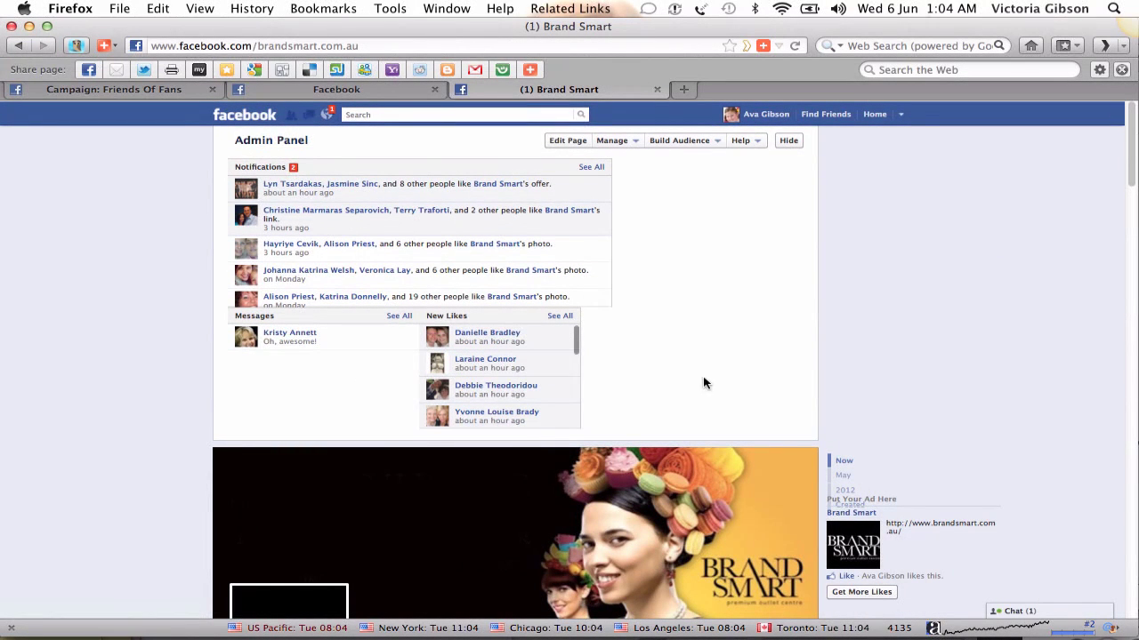
- Scroll past the Brand Smart cover to the offer composer and Matchbox offer post, then back up
{"action": "scroll", "coordinate": [713, 367], "scroll_direction": "down", "scroll_amount": 3}
{"action": "scroll", "coordinate": [717, 365], "scroll_direction": "up", "scroll_amount": 3}
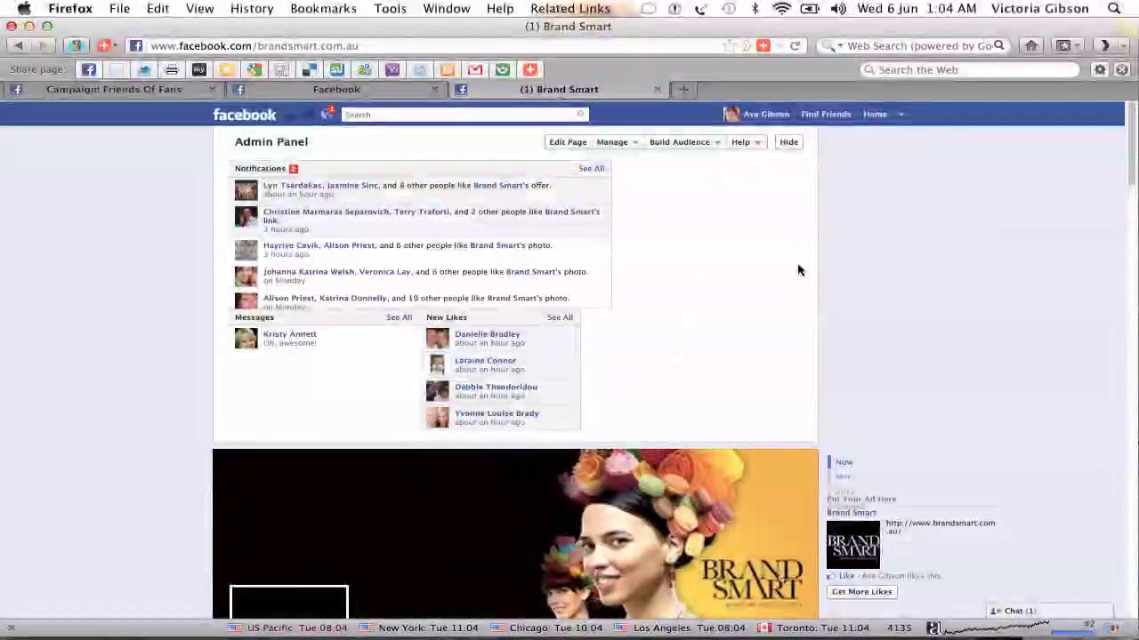
{"action": "scroll", "coordinate": [753, 313], "scroll_direction": "down", "scroll_amount": 5}
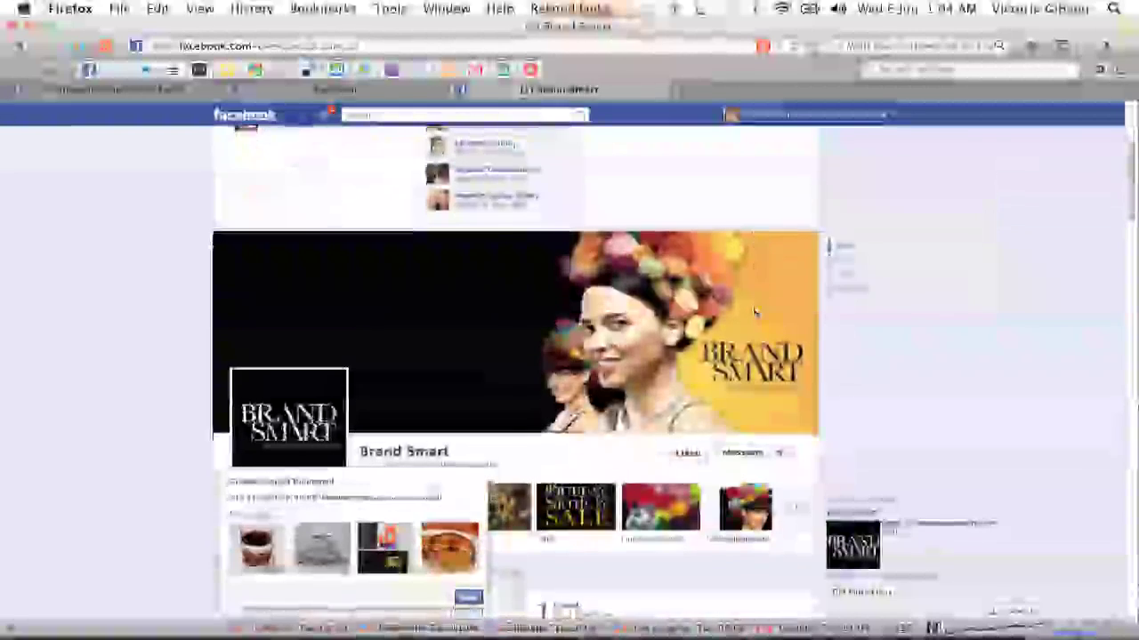
{"action": "scroll", "coordinate": [755, 315], "scroll_direction": "down", "scroll_amount": 1}
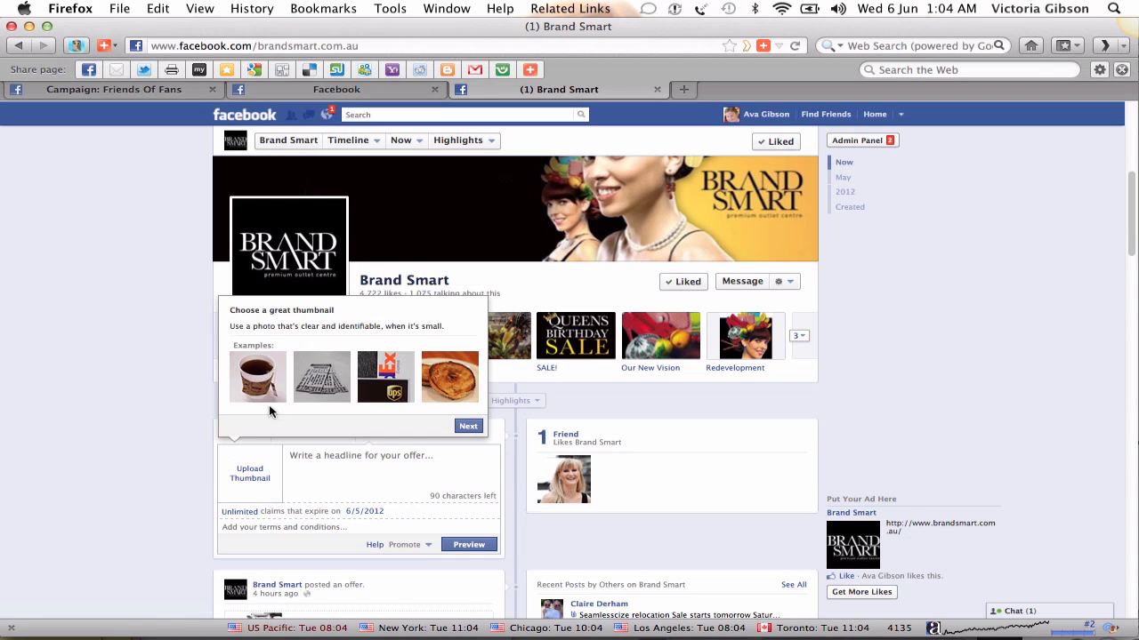
{"action": "scroll", "coordinate": [174, 432], "scroll_direction": "down", "scroll_amount": 2}
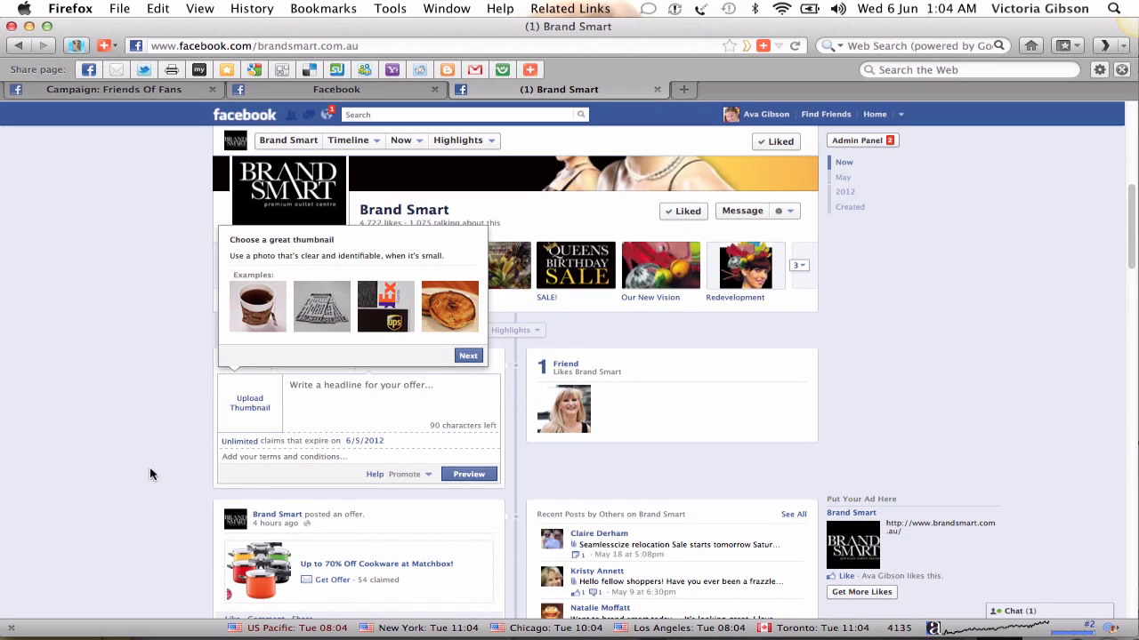
{"action": "scroll", "coordinate": [154, 462], "scroll_direction": "down", "scroll_amount": 5}
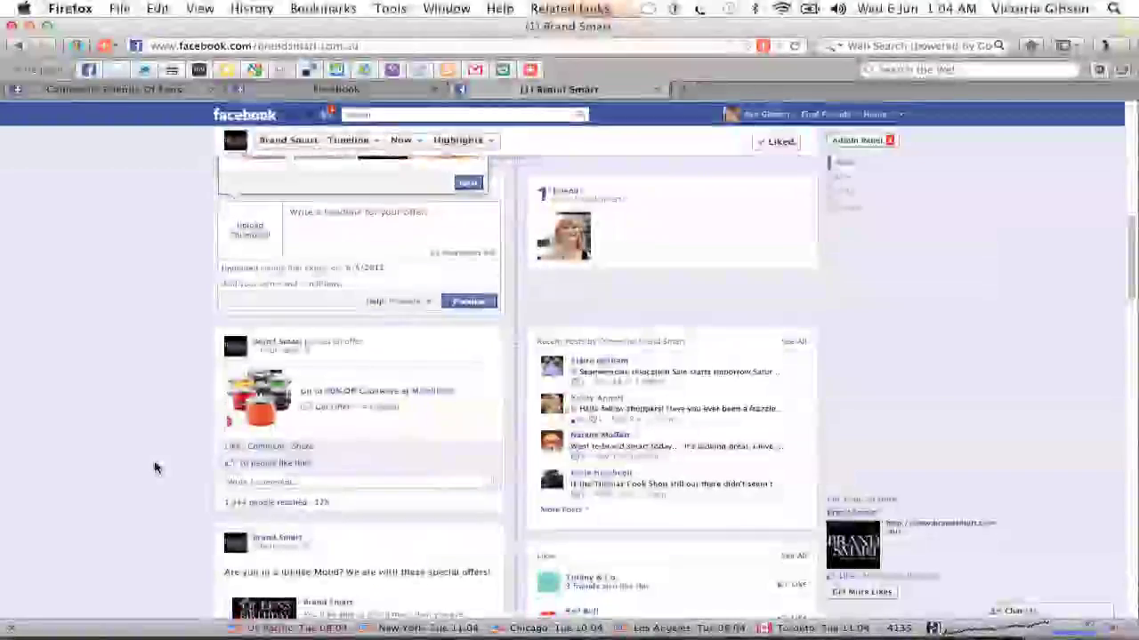
{"action": "scroll", "coordinate": [154, 467], "scroll_direction": "down", "scroll_amount": 4}
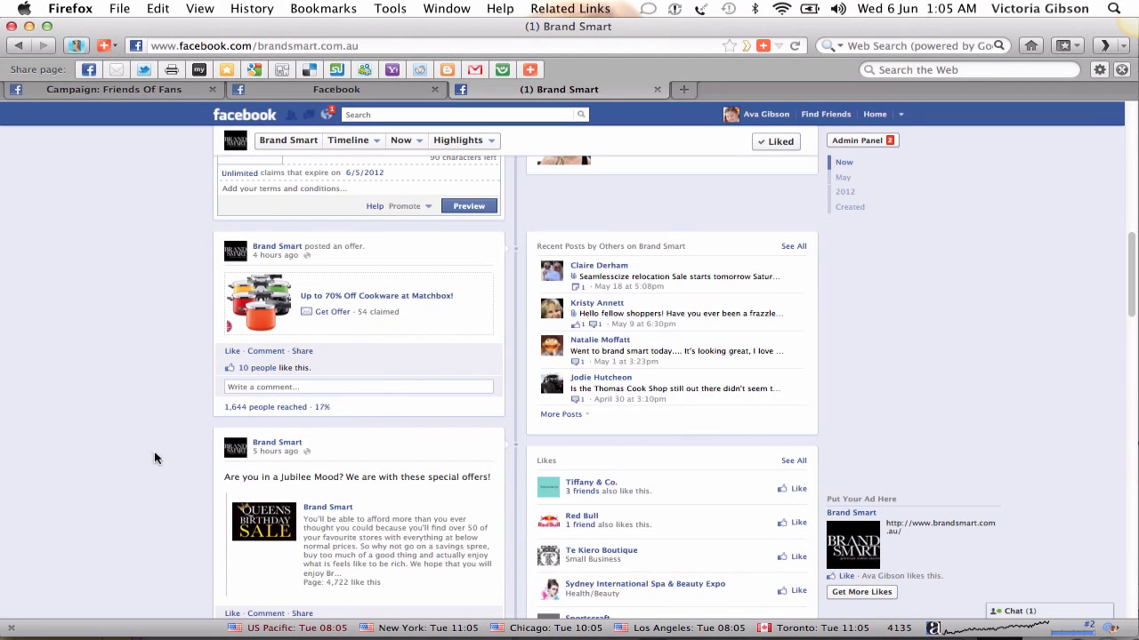
{"action": "scroll", "coordinate": [161, 432], "scroll_direction": "up", "scroll_amount": 4}
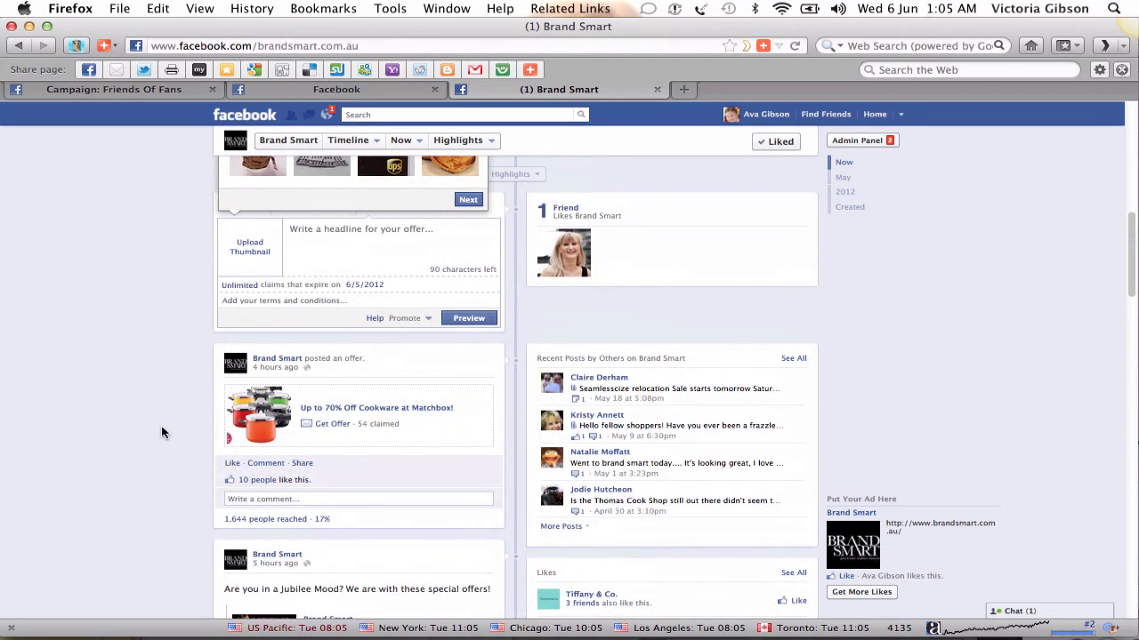
{"action": "scroll", "coordinate": [161, 432], "scroll_direction": "up", "scroll_amount": 6}
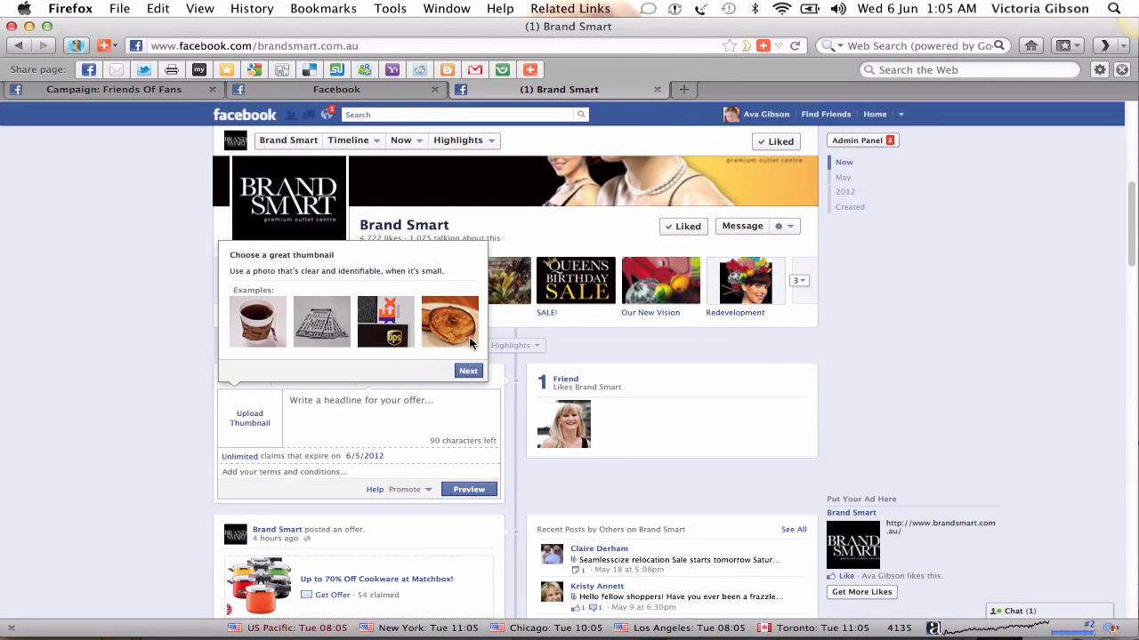
- Search the founder's first name, open her profile from People results, then search her full name
{"action": "mouse_move", "coordinate": [212, 637]}
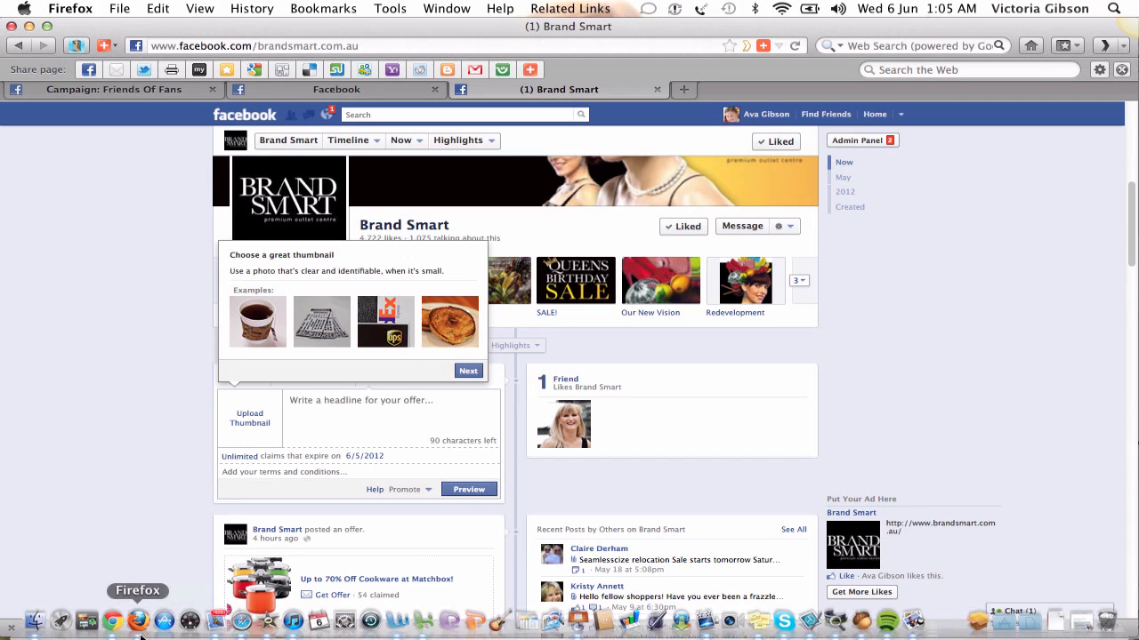
{"action": "left_click", "coordinate": [391, 113]}
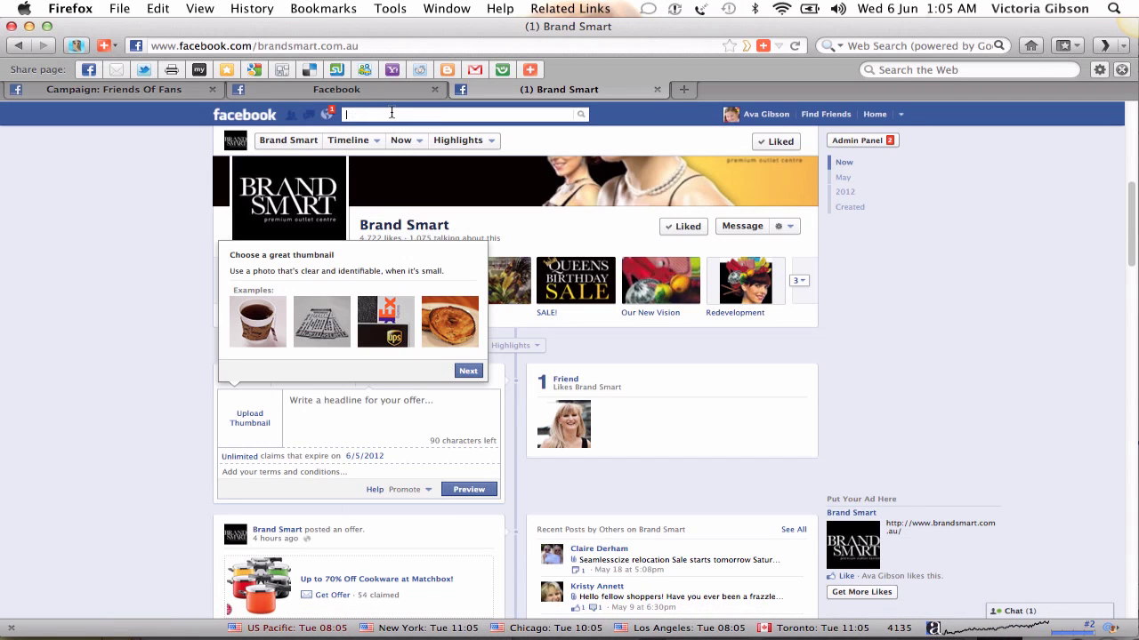
{"action": "type", "text": "Amber"}
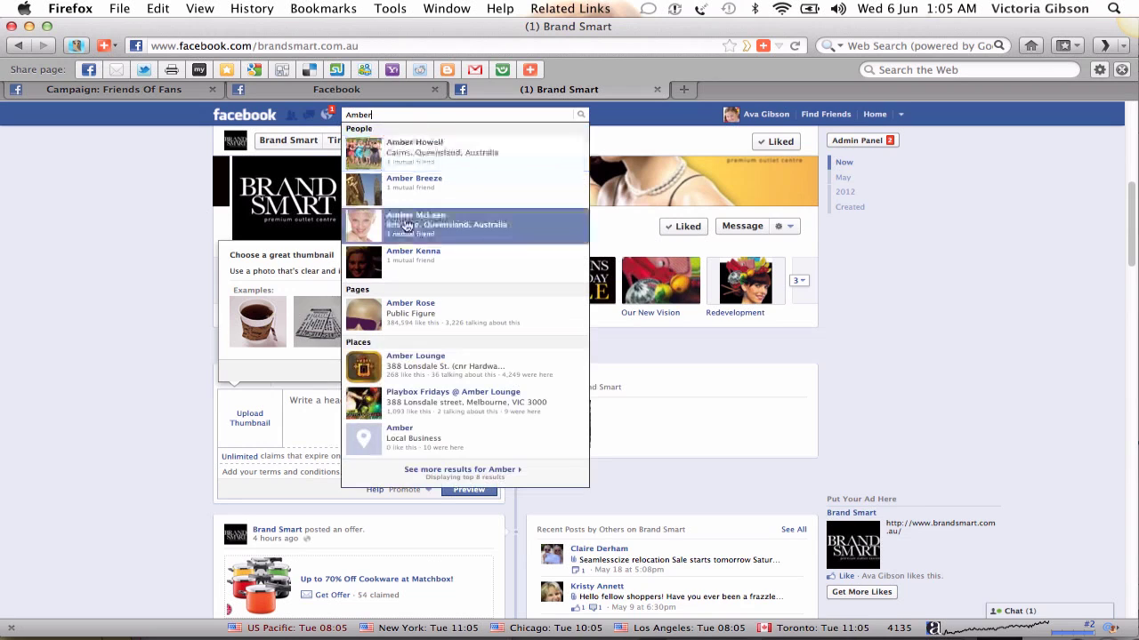
{"action": "left_click", "coordinate": [407, 223]}
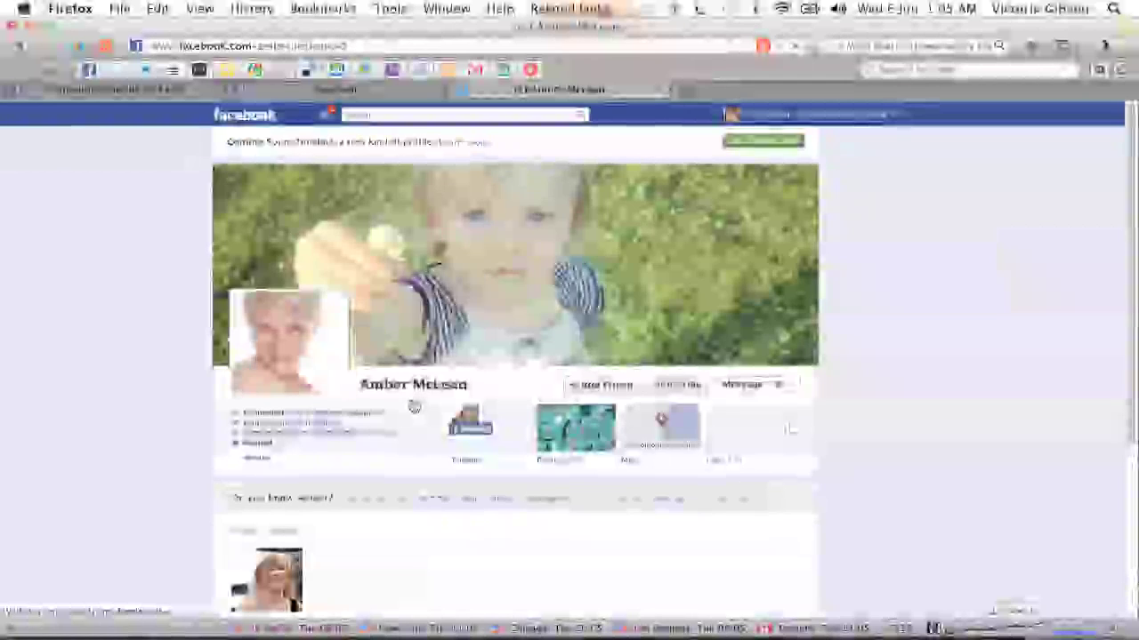
{"action": "left_click", "coordinate": [365, 116]}
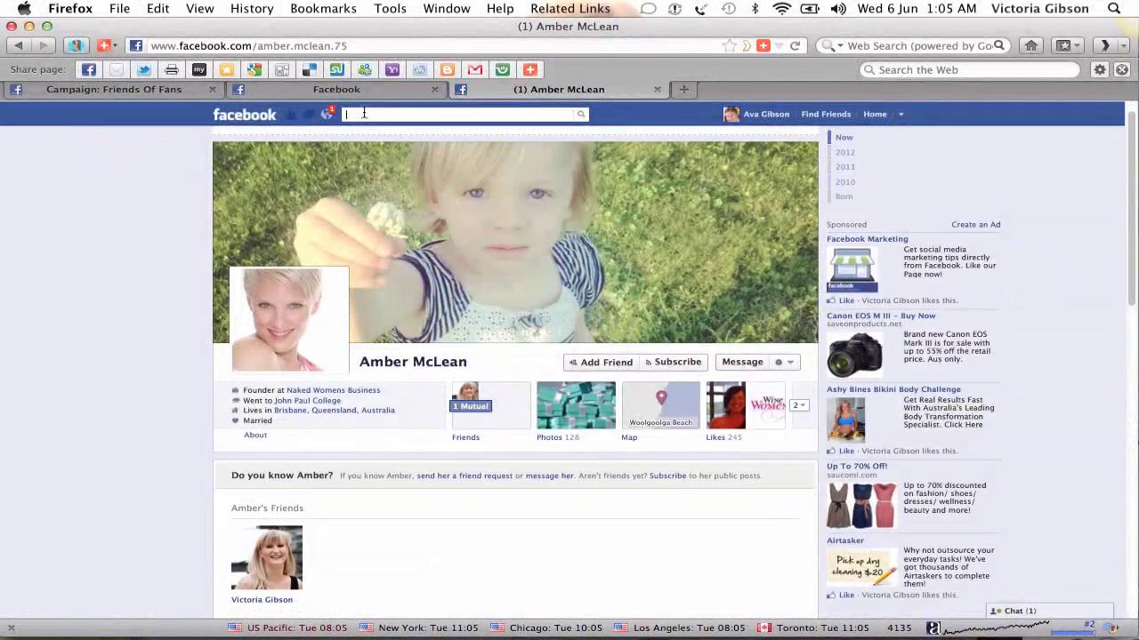
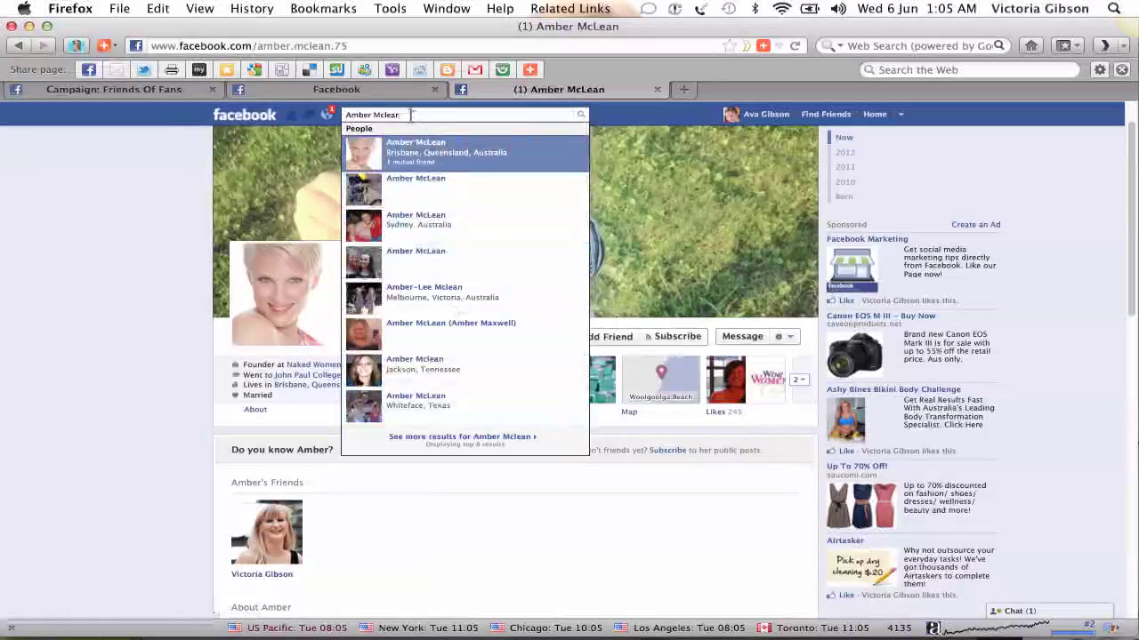
- Search 'Naked', open the Naked Womens Business page, and start a Write something... status post
{"action": "key", "text": "super+a"}
{"action": "type", "text": "Naked"}
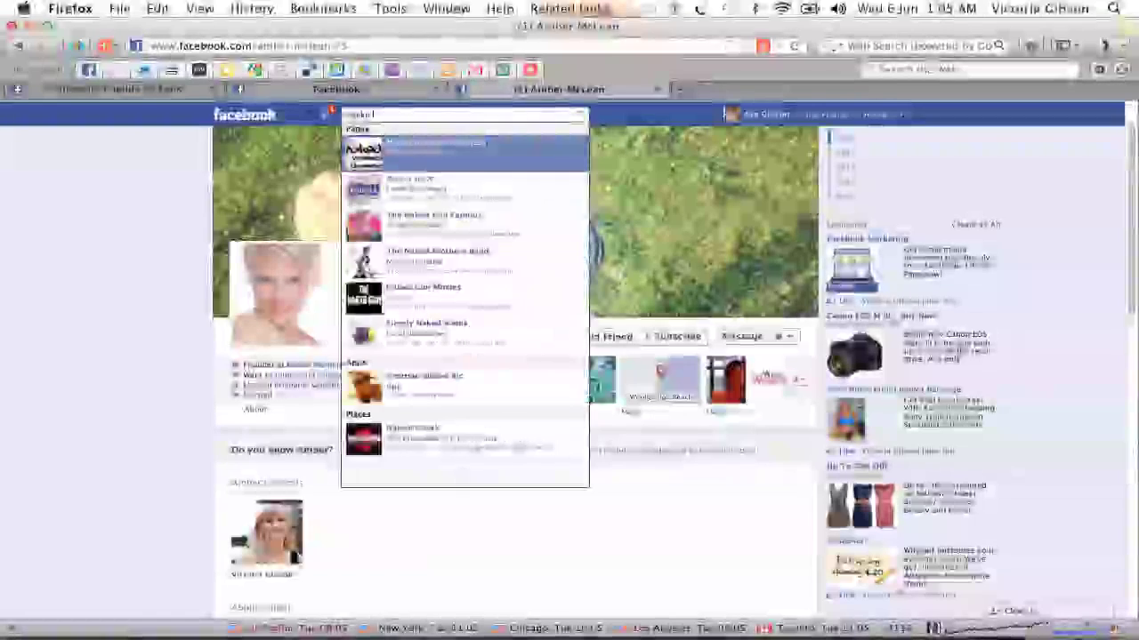
{"action": "left_click", "coordinate": [391, 169]}
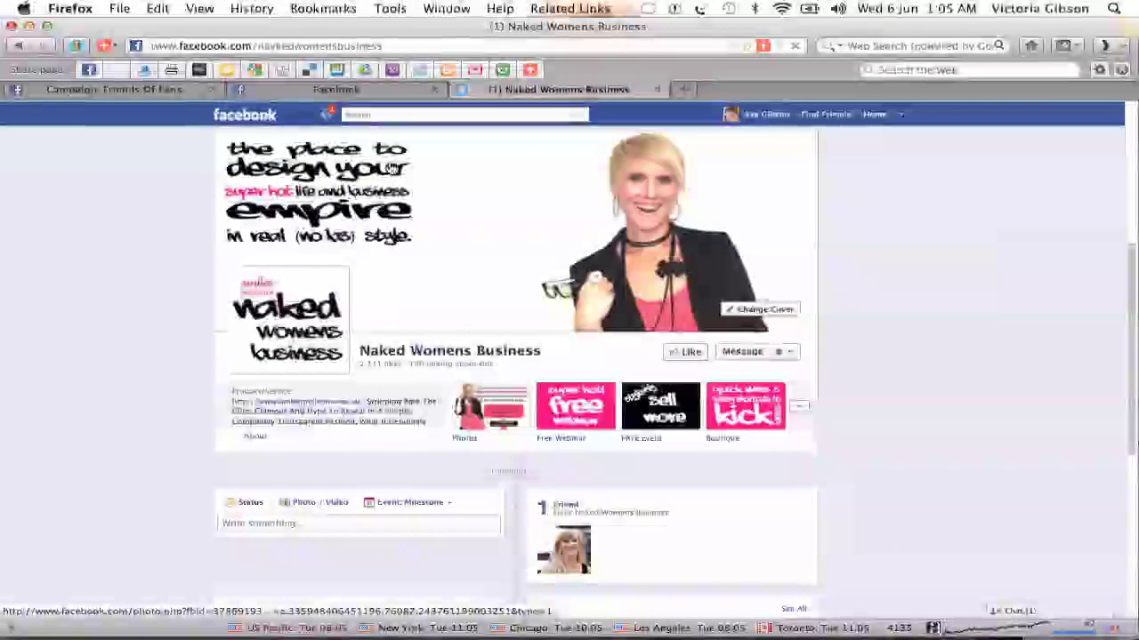
{"action": "scroll", "coordinate": [388, 167], "scroll_direction": "down", "scroll_amount": 5}
{"action": "scroll", "coordinate": [389, 165], "scroll_direction": "up", "scroll_amount": 1}
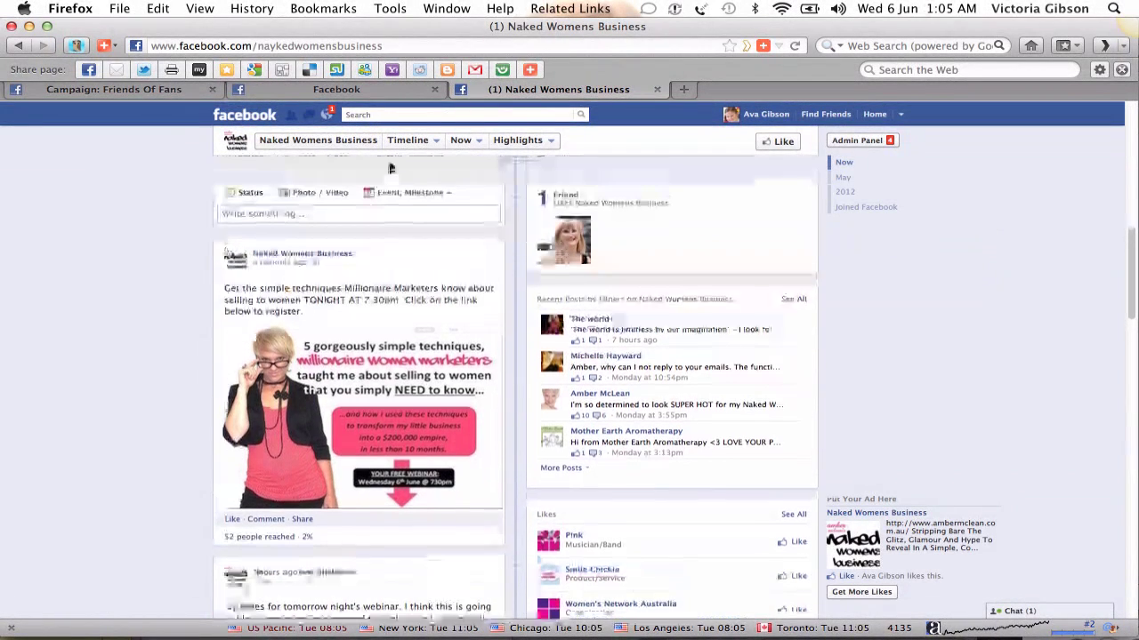
{"action": "left_click", "coordinate": [316, 223]}
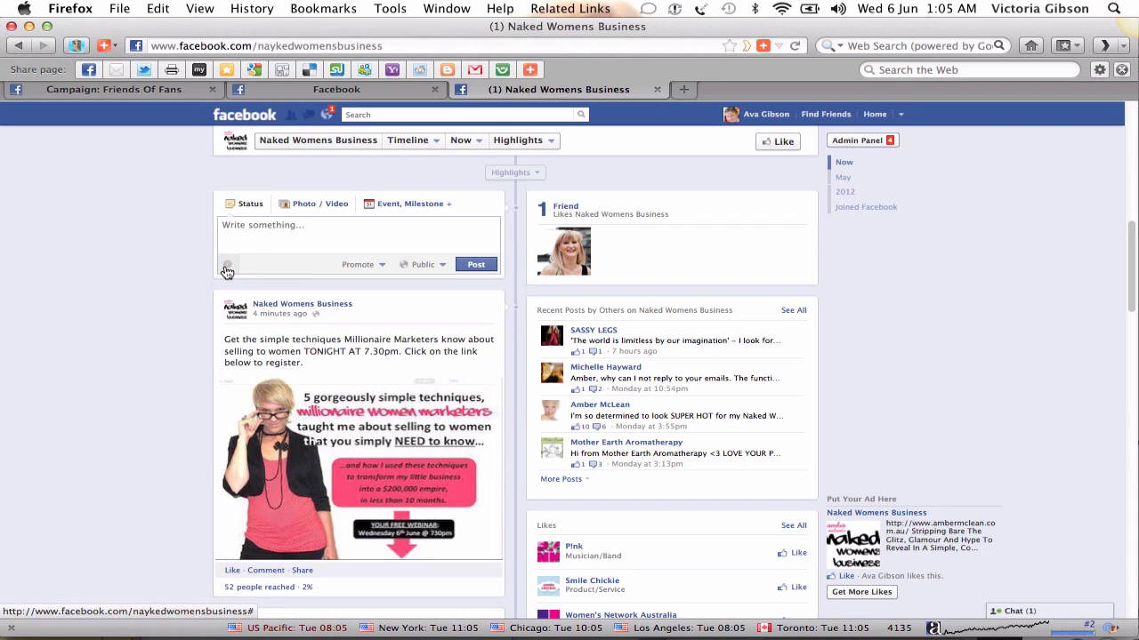
- Enter the page start date as 6 June 2012, keeping 'was founded' as the start type
{"action": "left_click", "coordinate": [227, 271]}
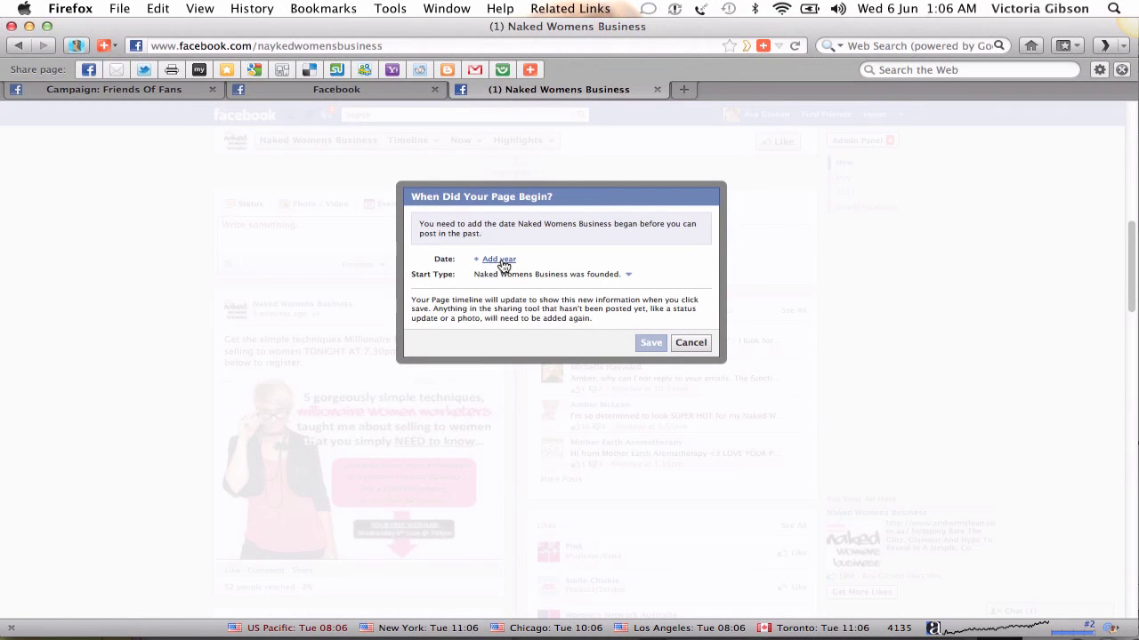
{"action": "left_click", "coordinate": [503, 264]}
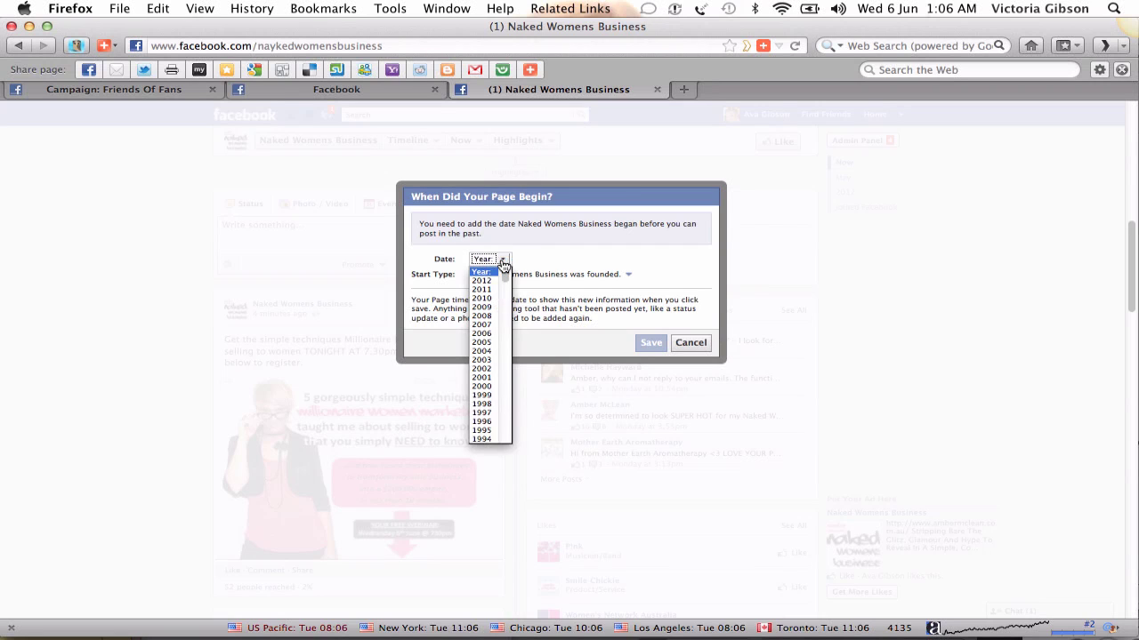
{"action": "left_click", "coordinate": [494, 268]}
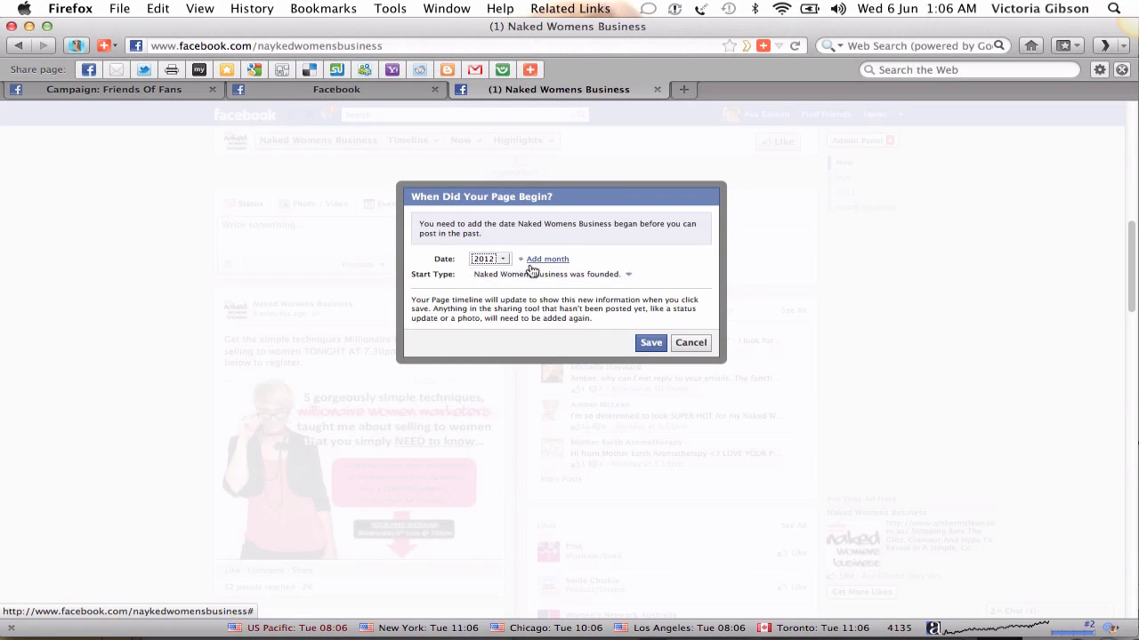
{"action": "left_click", "coordinate": [541, 258]}
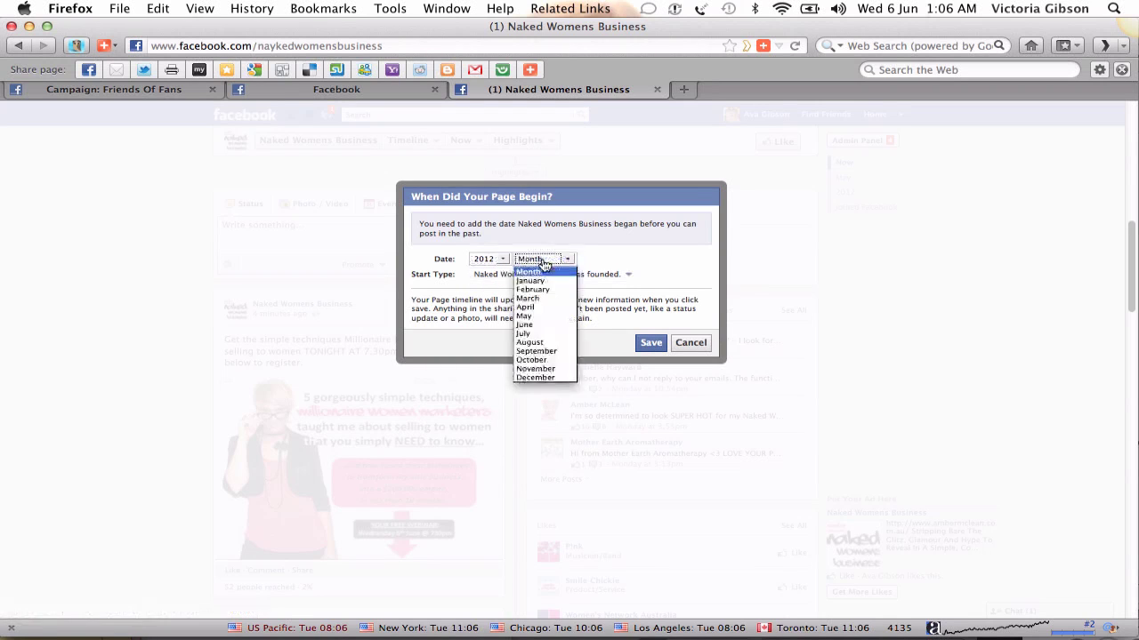
{"action": "left_click", "coordinate": [545, 324]}
{"action": "left_click", "coordinate": [613, 259]}
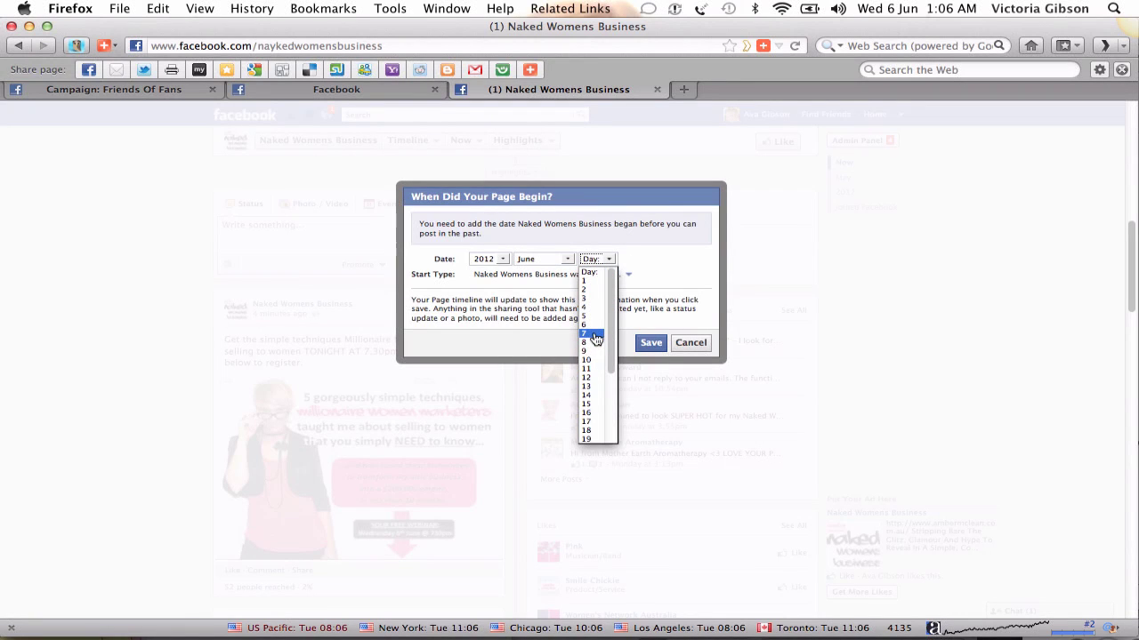
{"action": "left_click", "coordinate": [592, 326]}
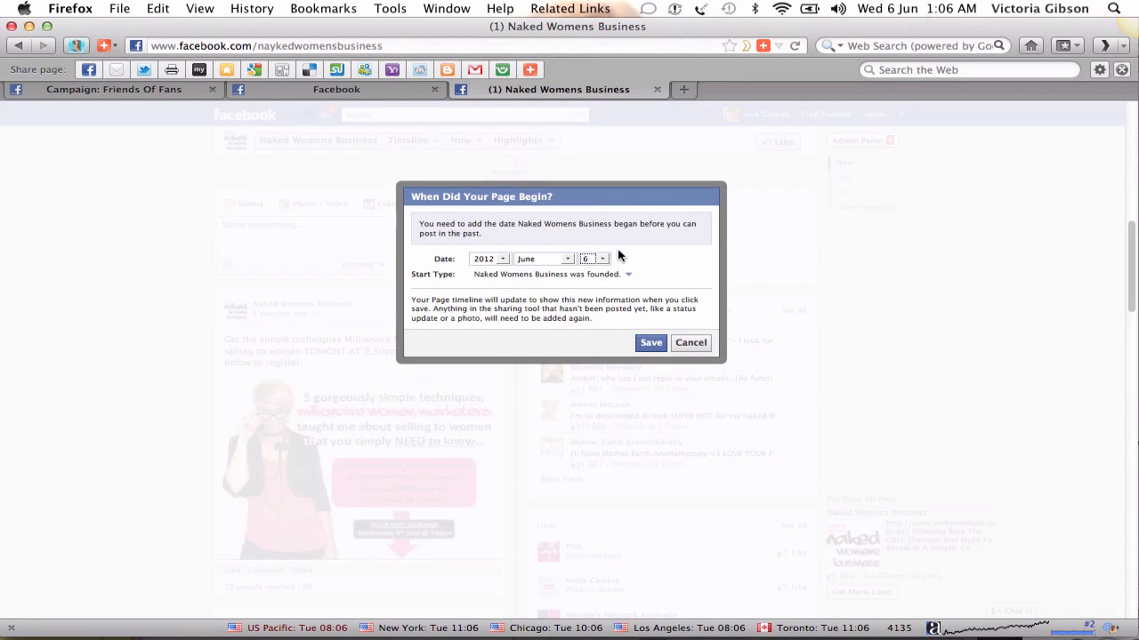
{"action": "left_click", "coordinate": [612, 276]}
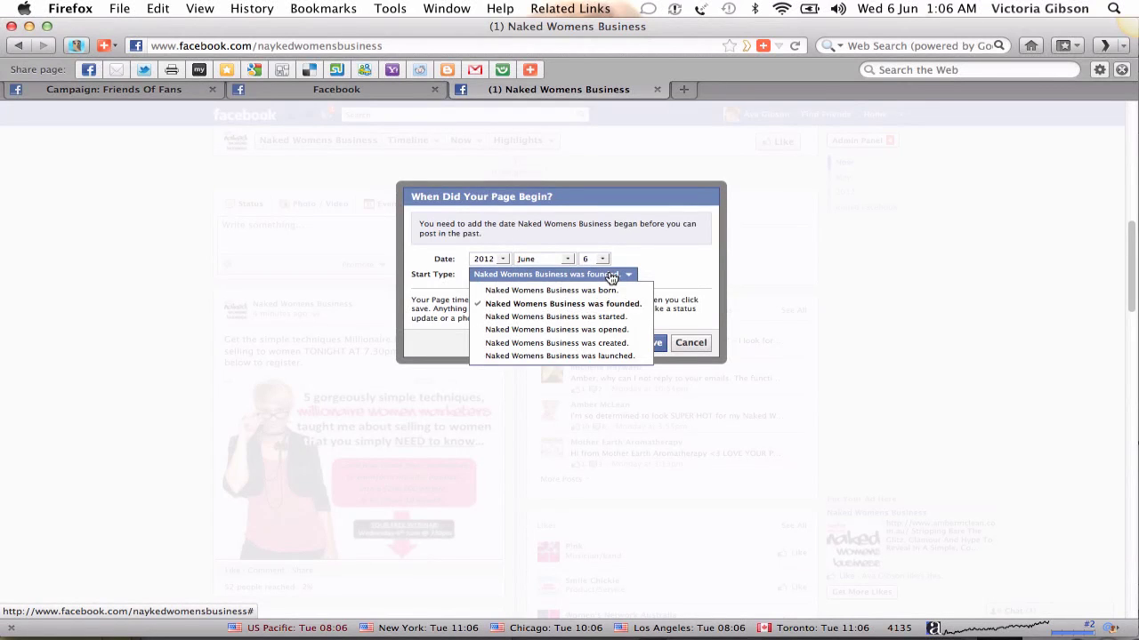
{"action": "left_click", "coordinate": [612, 276]}
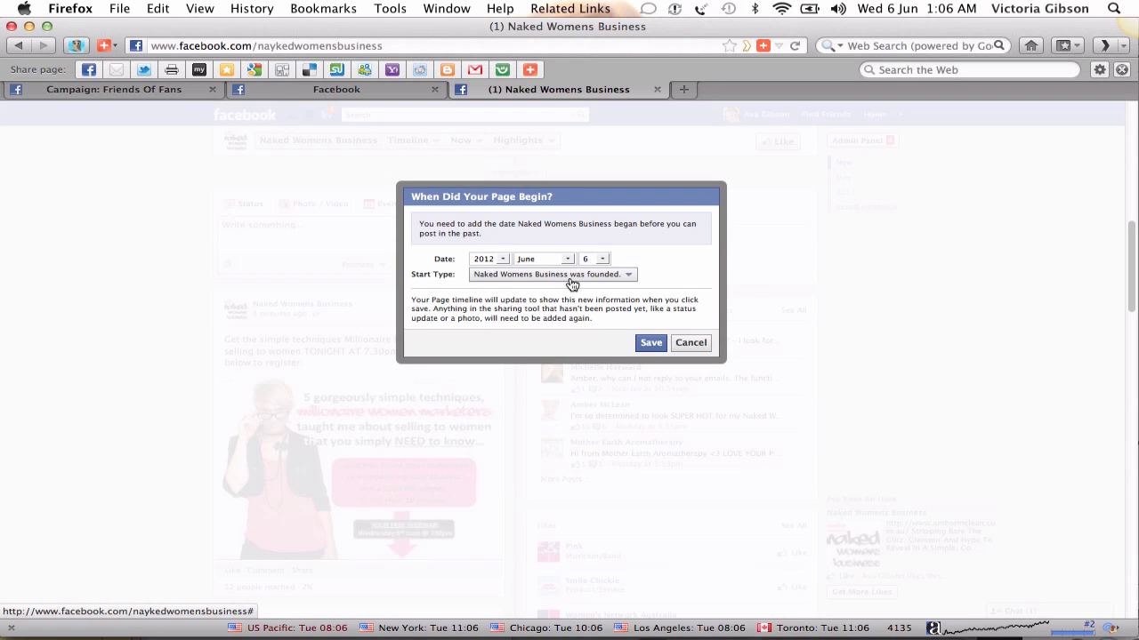
- Change the page's start year to 2010
{"action": "left_click", "coordinate": [503, 260]}
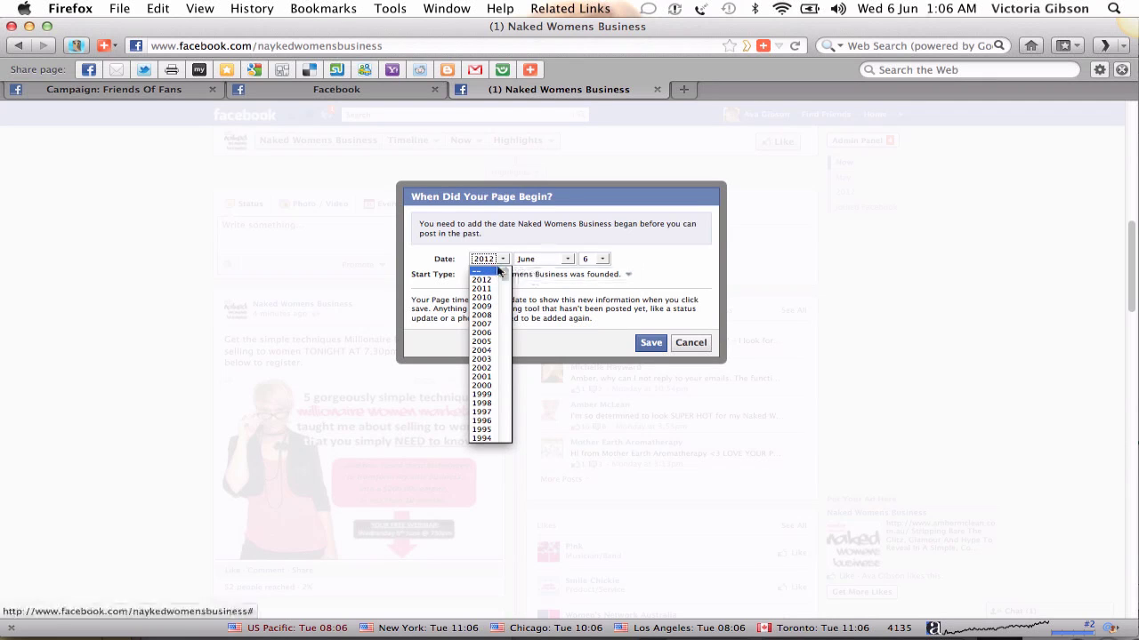
{"action": "left_click", "coordinate": [492, 272]}
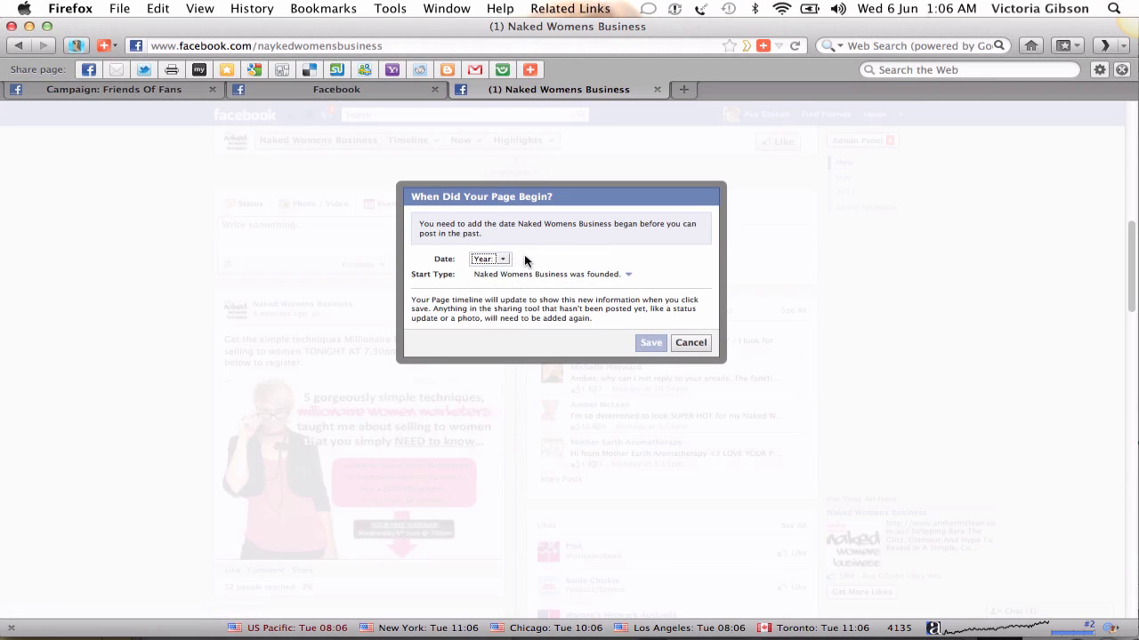
{"action": "left_click", "coordinate": [502, 261]}
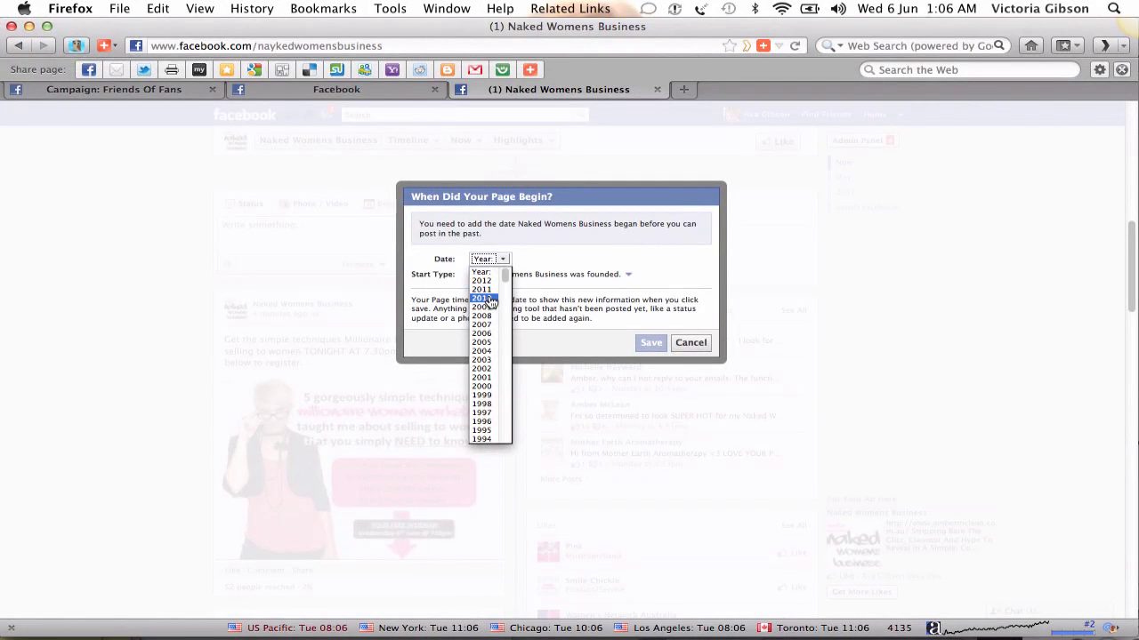
{"action": "key", "text": "Escape"}
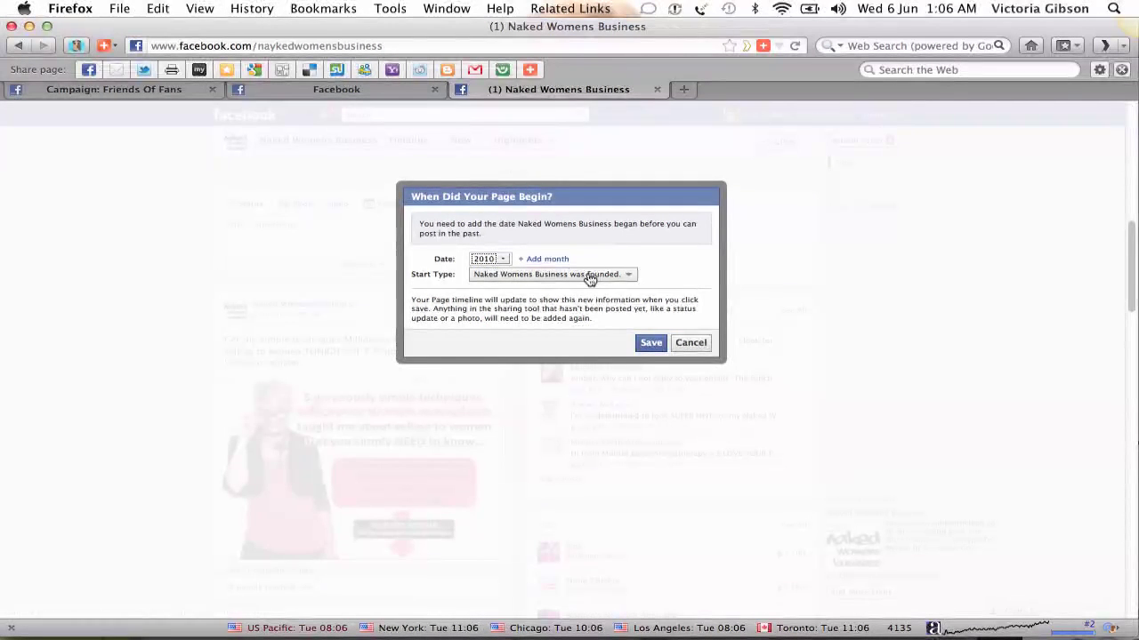
- Save the page's start date
{"action": "left_click", "coordinate": [654, 348]}
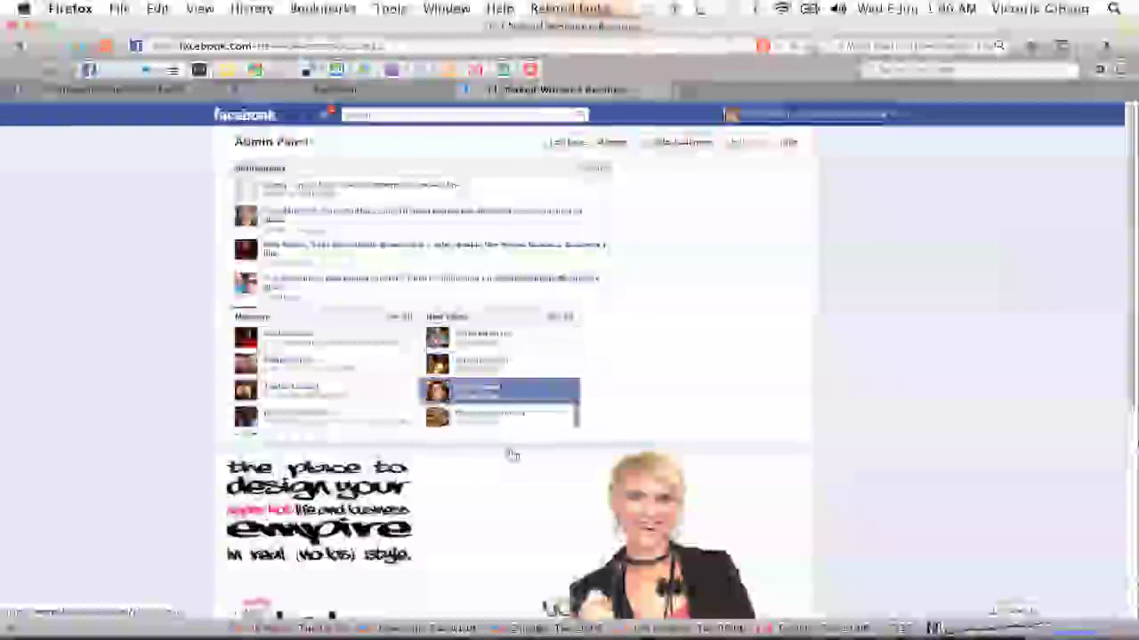
{"action": "scroll", "coordinate": [522, 473], "scroll_direction": "down", "scroll_amount": 15}
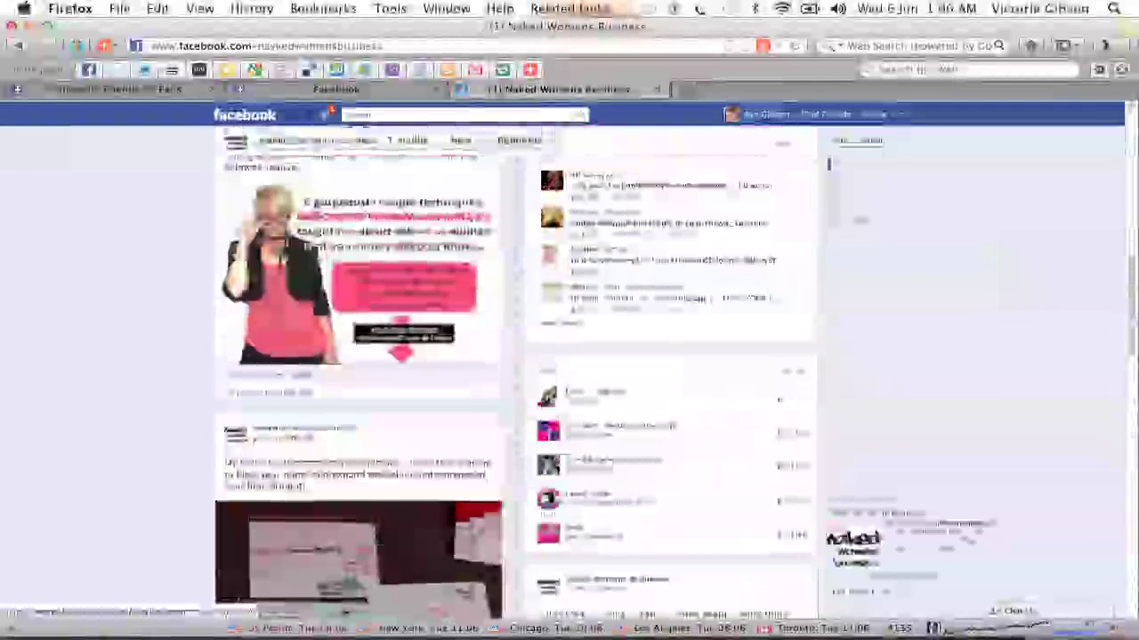
{"action": "scroll", "coordinate": [269, 231], "scroll_direction": "up", "scroll_amount": 2}
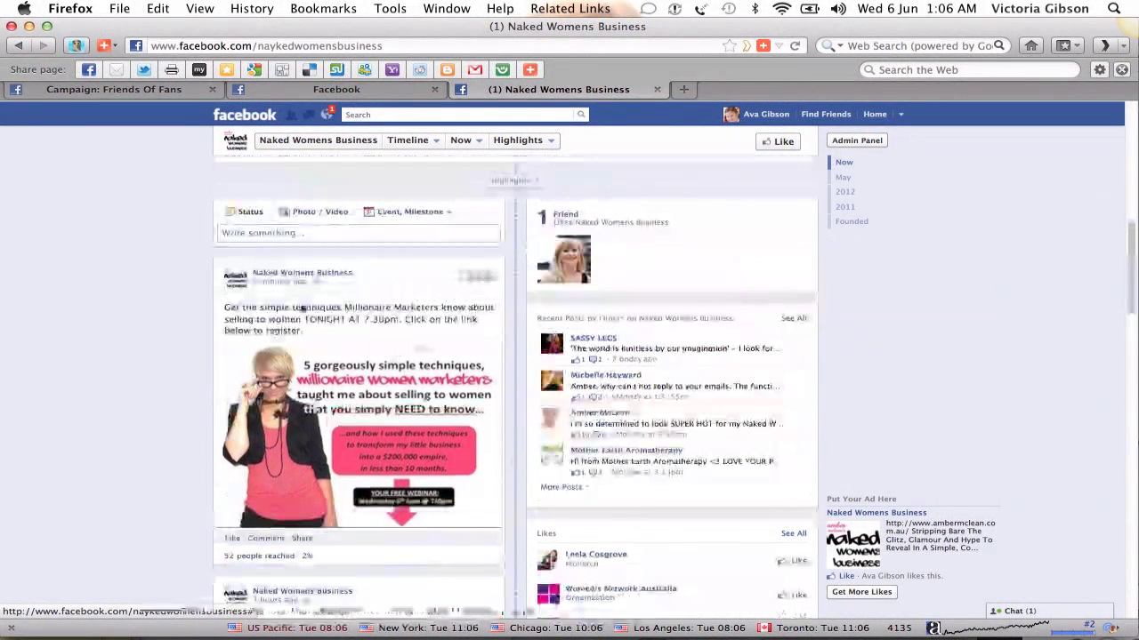
- Start a new page post and schedule it for 6 June 2012, leaving the hour unset
{"action": "left_click", "coordinate": [267, 233]}
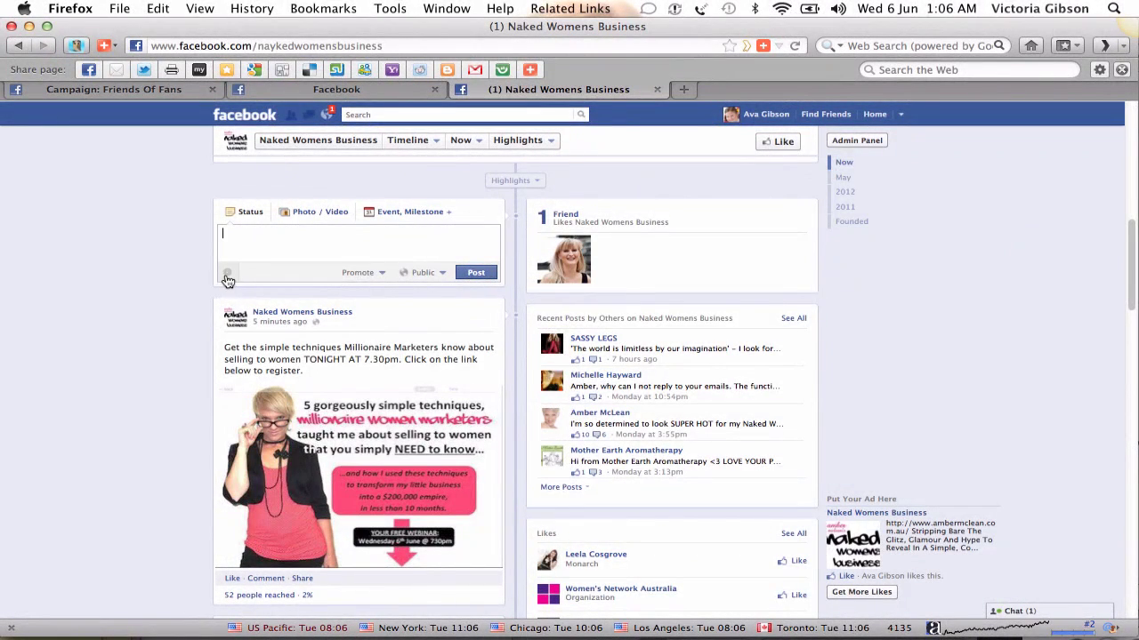
{"action": "left_click", "coordinate": [227, 275]}
{"action": "left_click", "coordinate": [237, 273]}
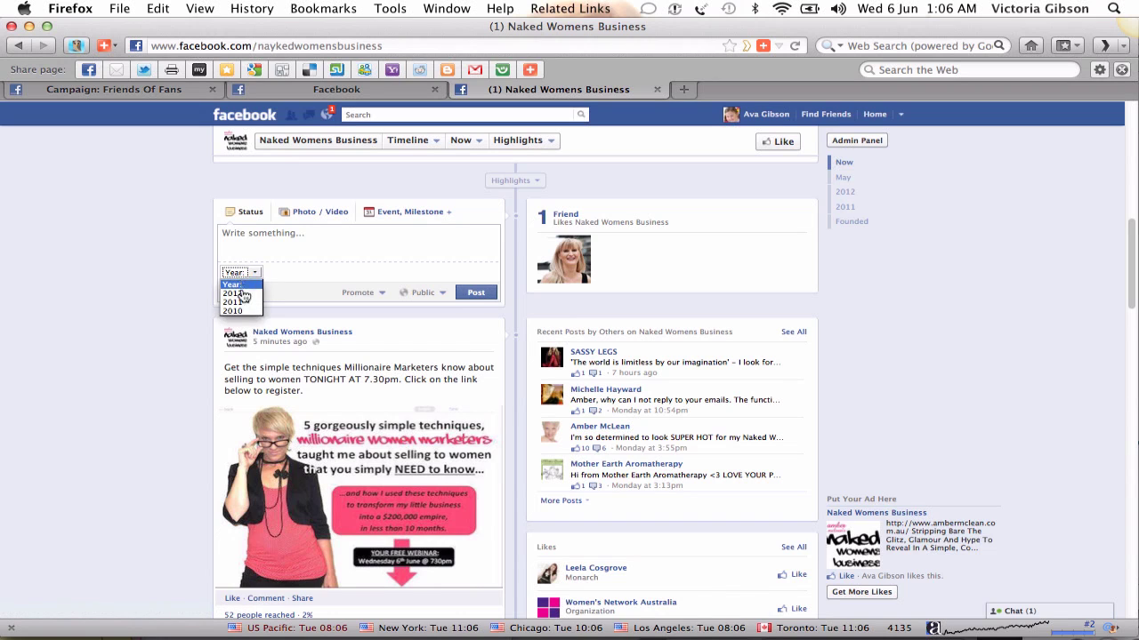
{"action": "left_click", "coordinate": [242, 295]}
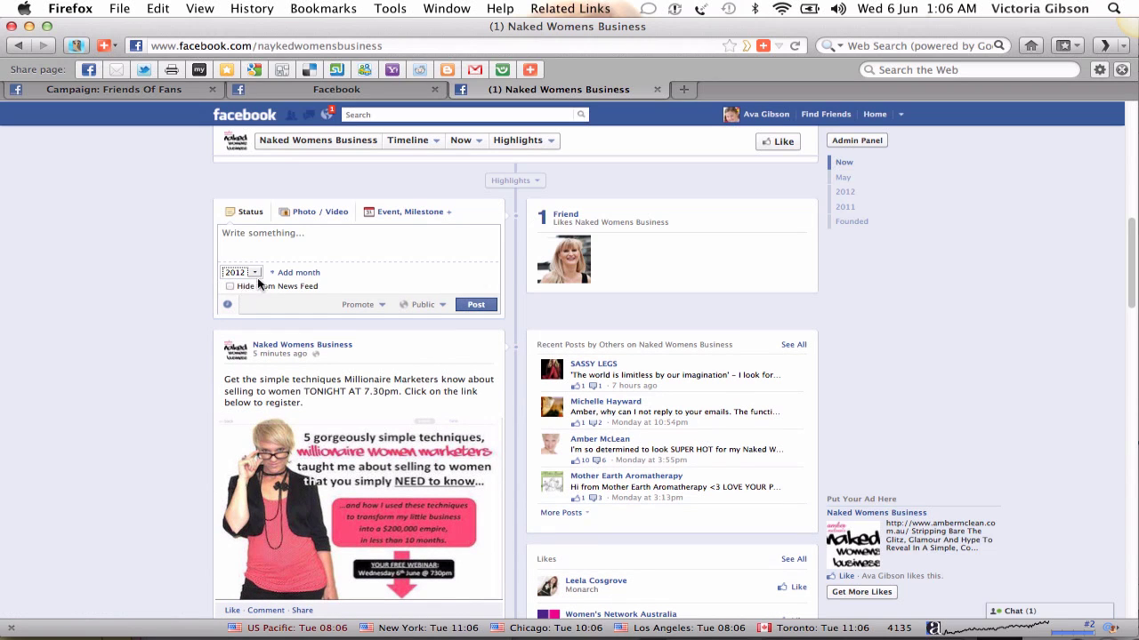
{"action": "left_click", "coordinate": [293, 272]}
{"action": "left_click", "coordinate": [289, 272]}
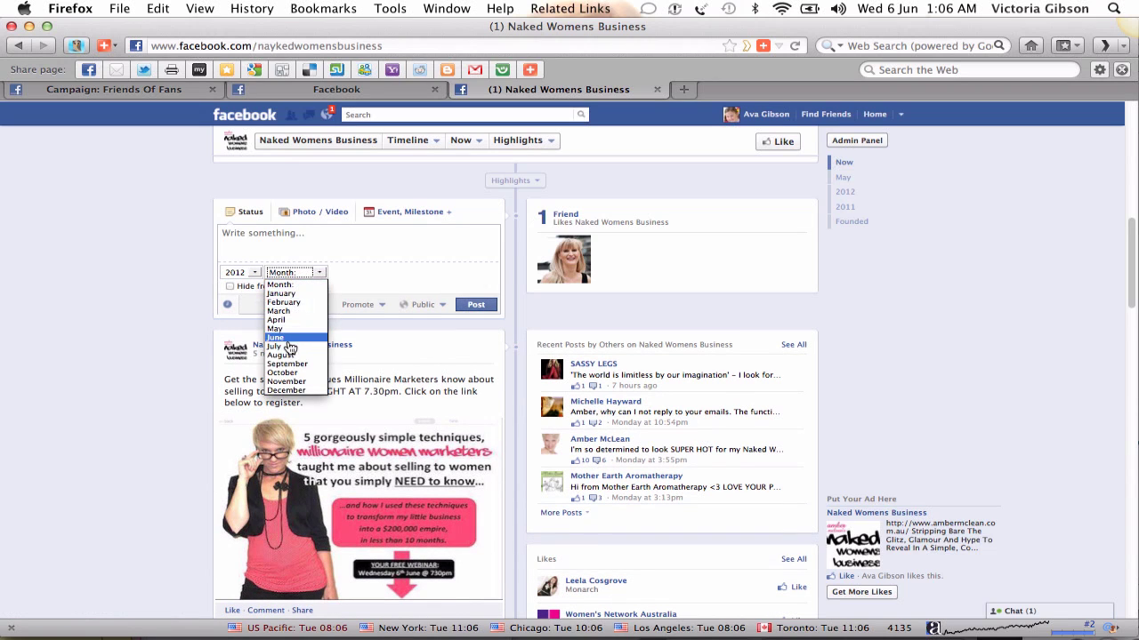
{"action": "left_click", "coordinate": [286, 338]}
{"action": "left_click", "coordinate": [351, 272]}
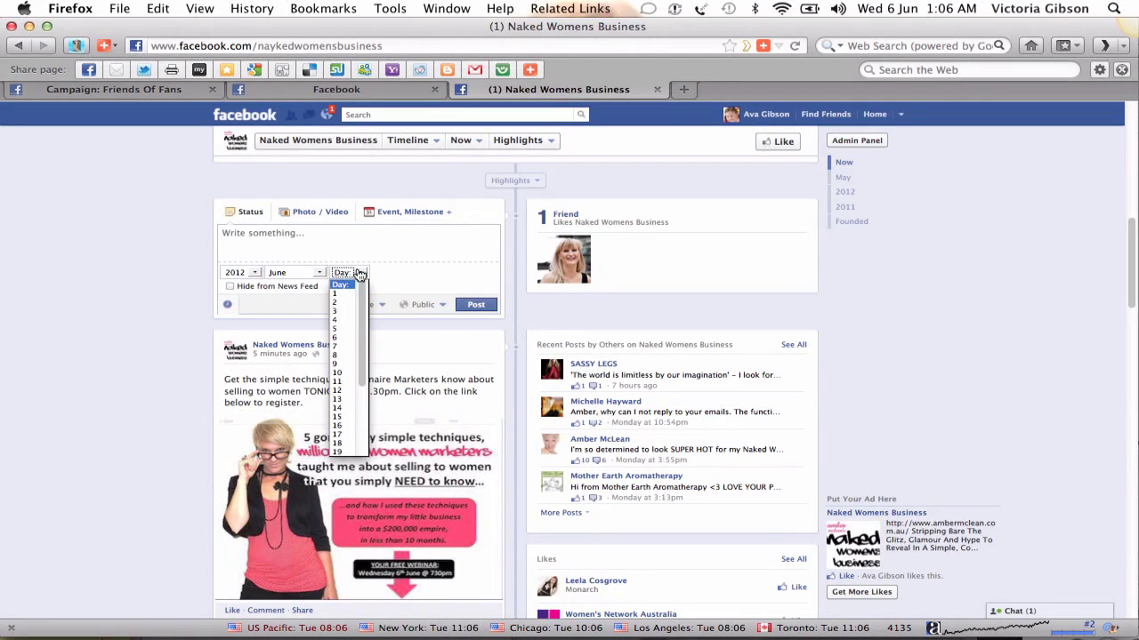
{"action": "left_click", "coordinate": [347, 339]}
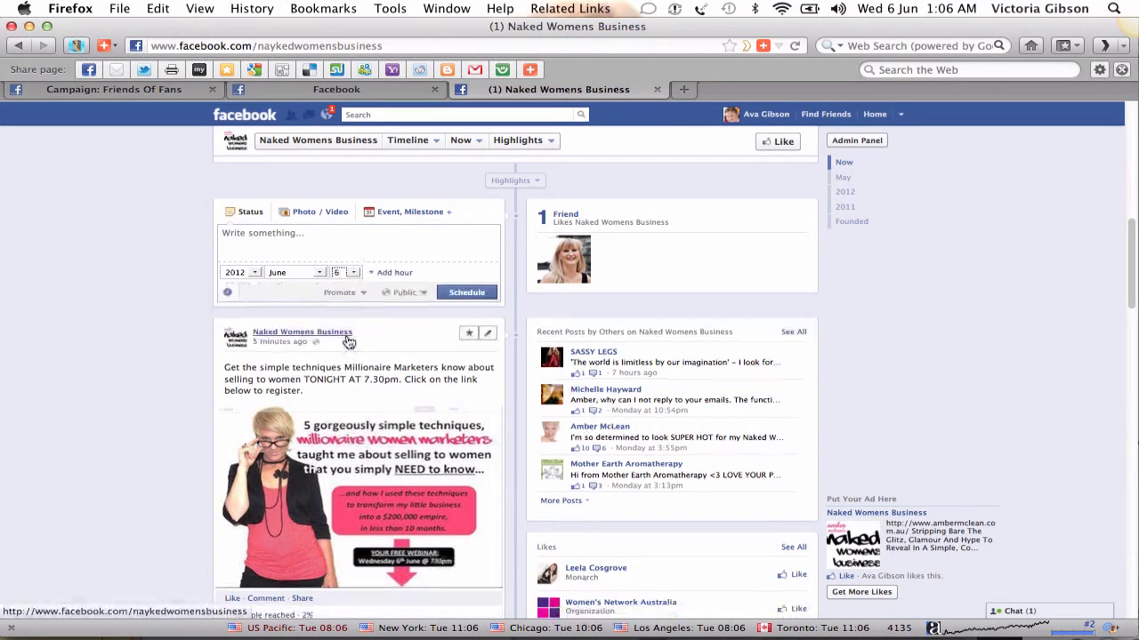
{"action": "left_click", "coordinate": [395, 276]}
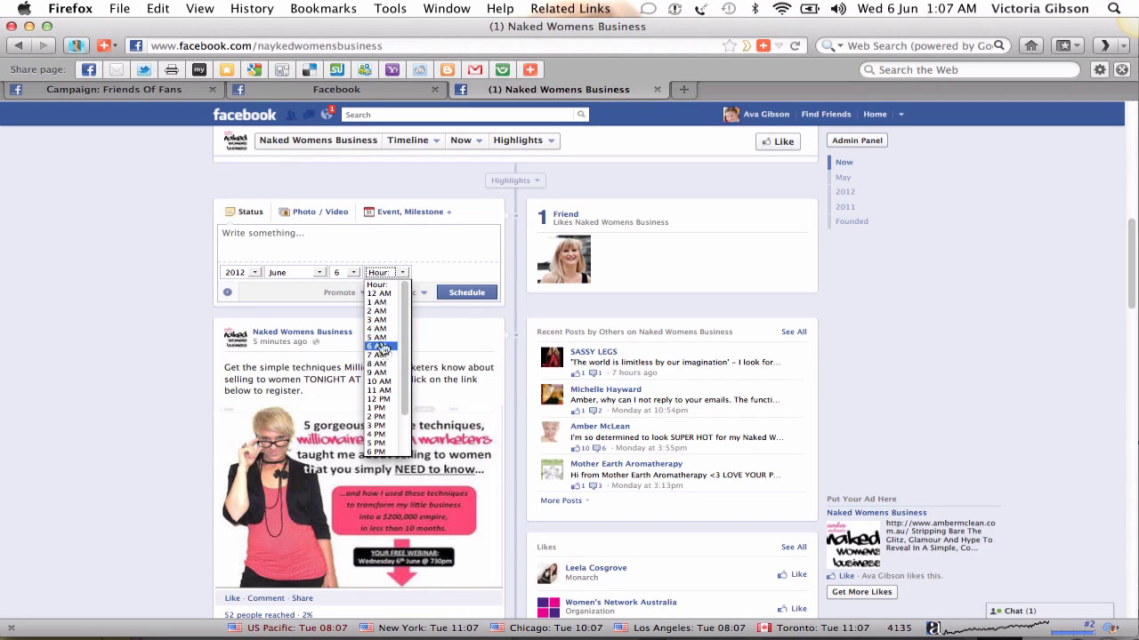
{"action": "left_click", "coordinate": [420, 272]}
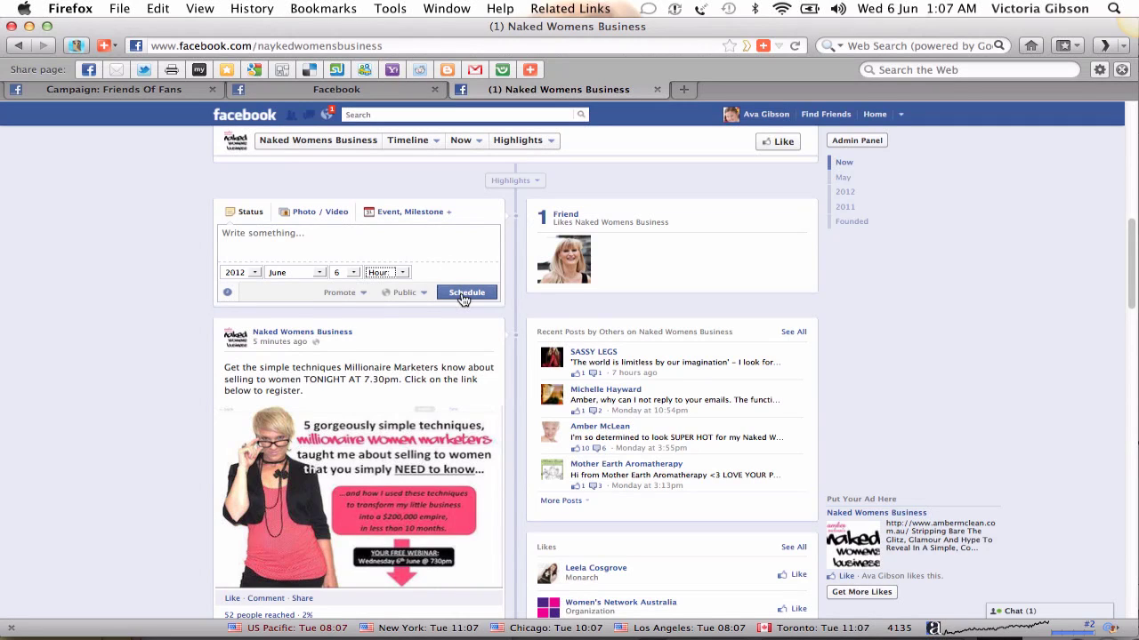